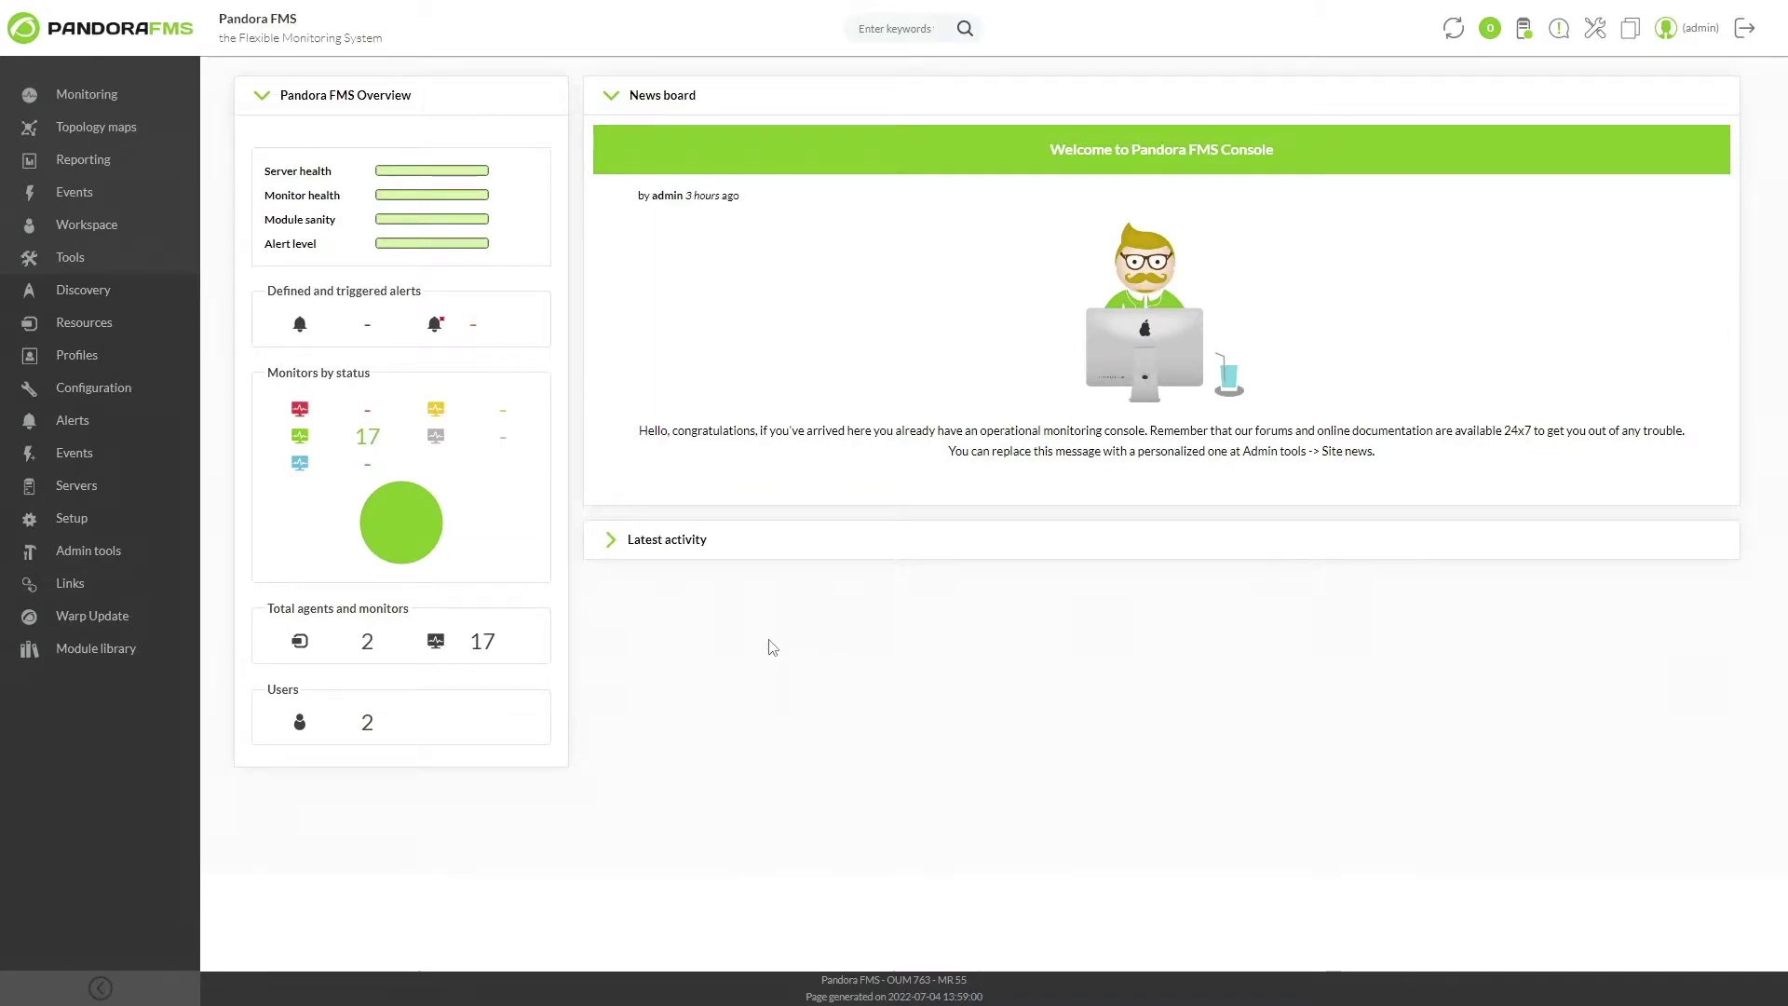
# Register the Pandora PostgreSQL server plugin by uploading its .pspz package through plugin registration.
pyautogui.moveTo(120, 487)
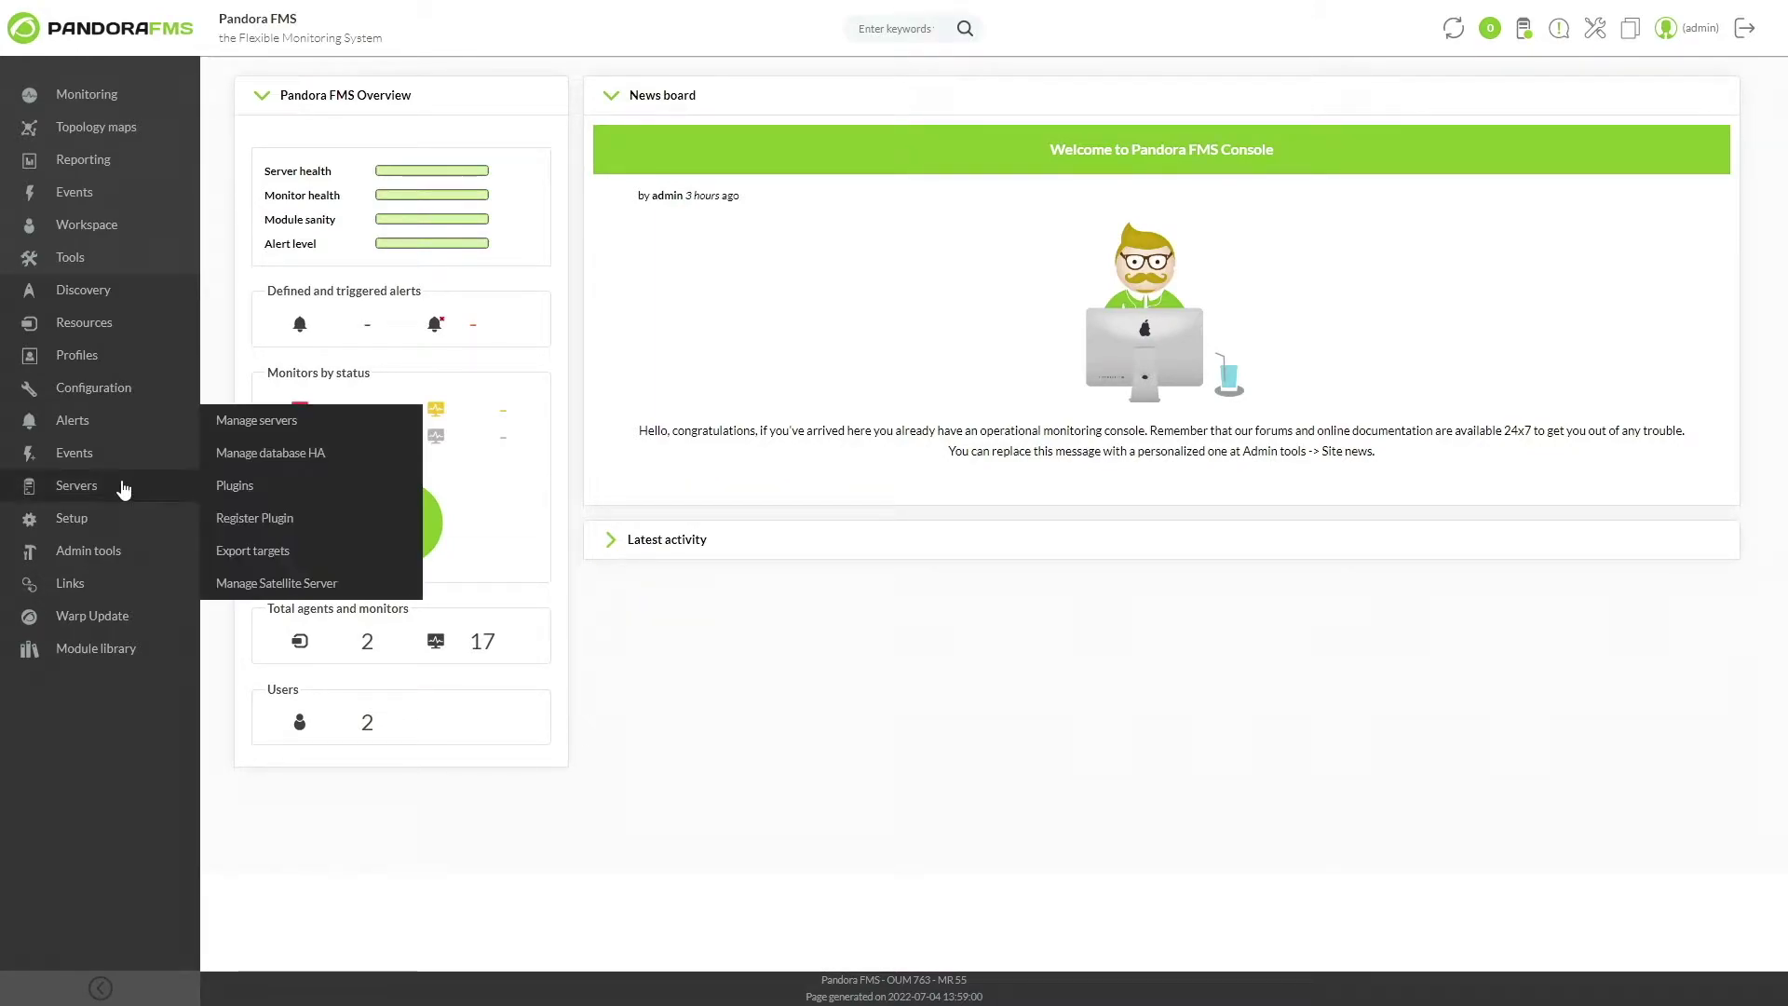
pyautogui.click(320, 521)
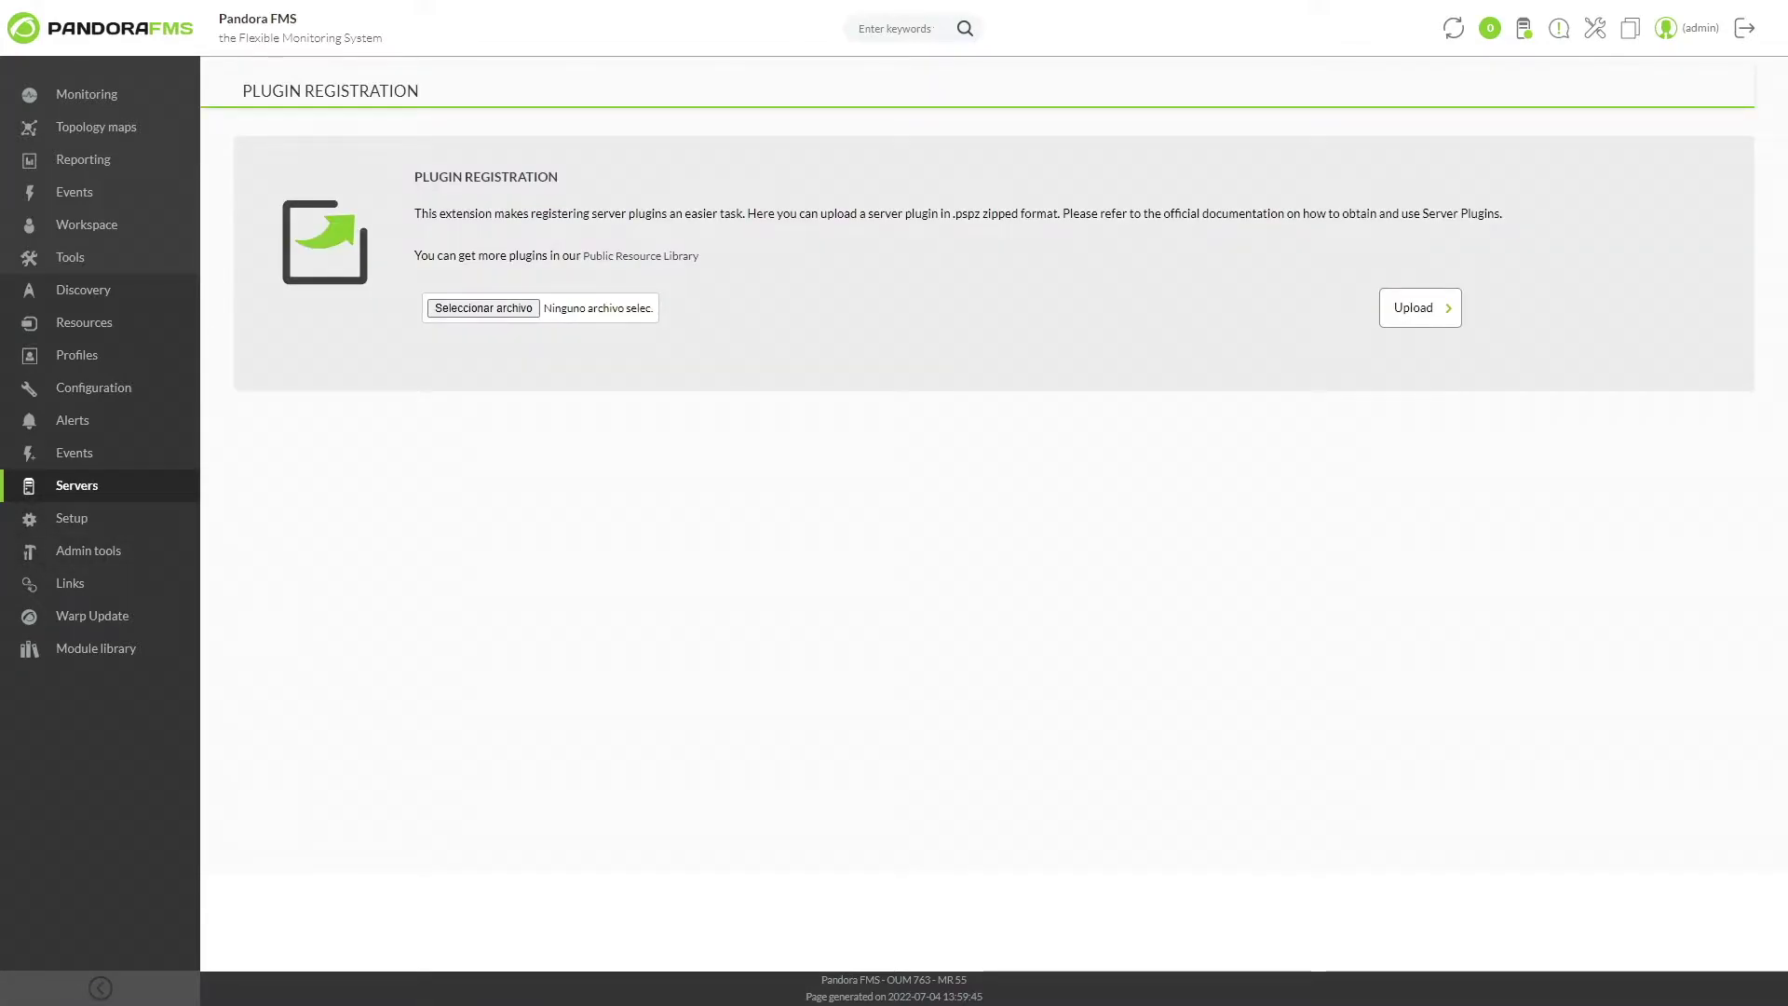
pyautogui.moveTo(0, 475); pyautogui.dragTo(456, 312)
pyautogui.click(1401, 324)
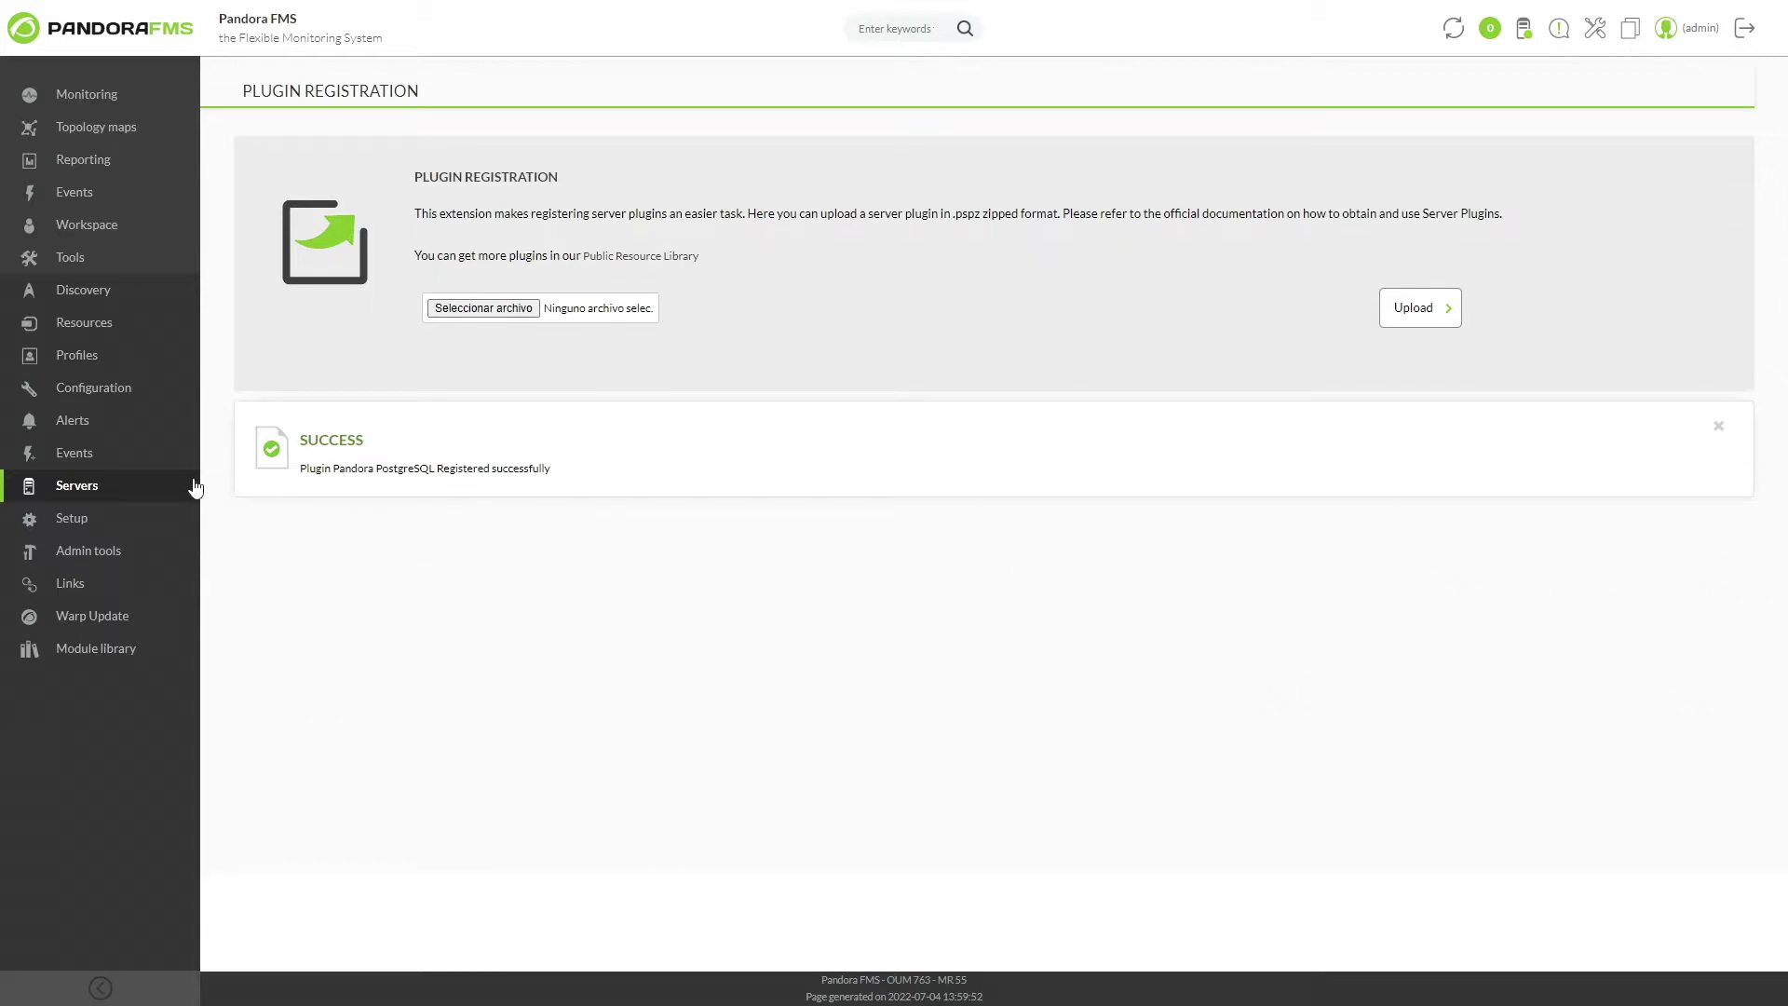
# Open the registered Pandora PostgreSQL plugin and examine its command and macro parameters.
pyautogui.moveTo(192, 487)
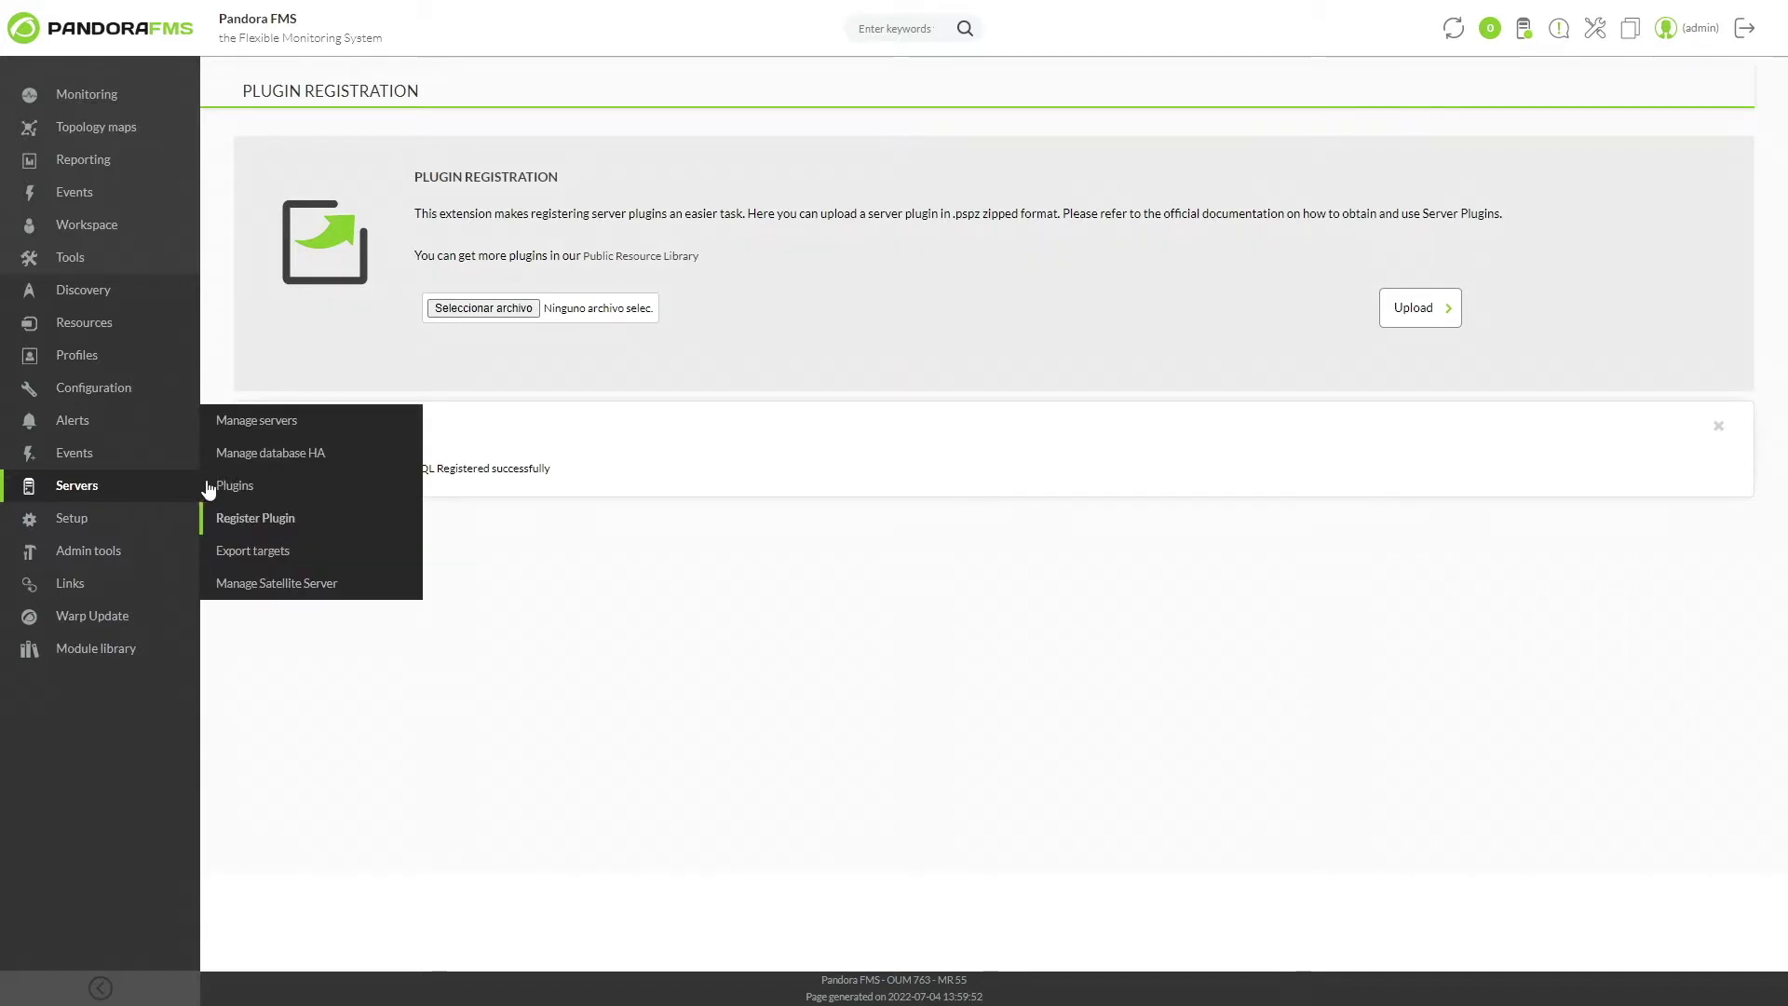
pyautogui.click(270, 494)
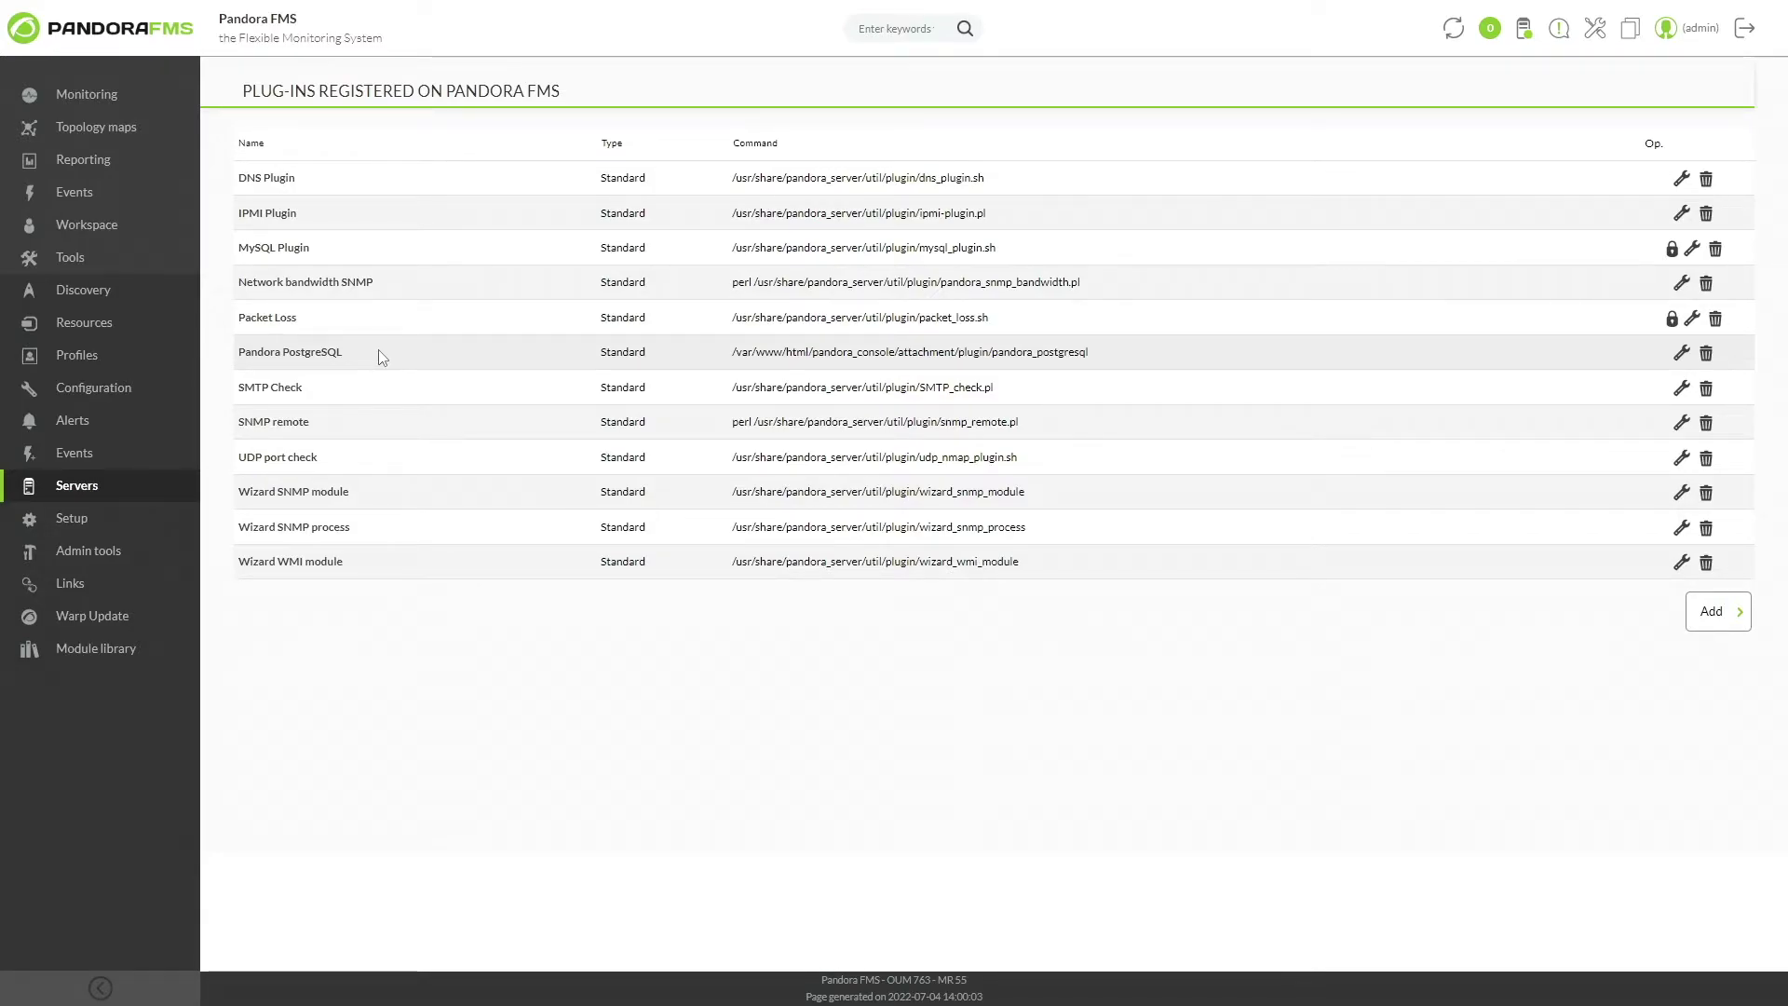
pyautogui.click(333, 353)
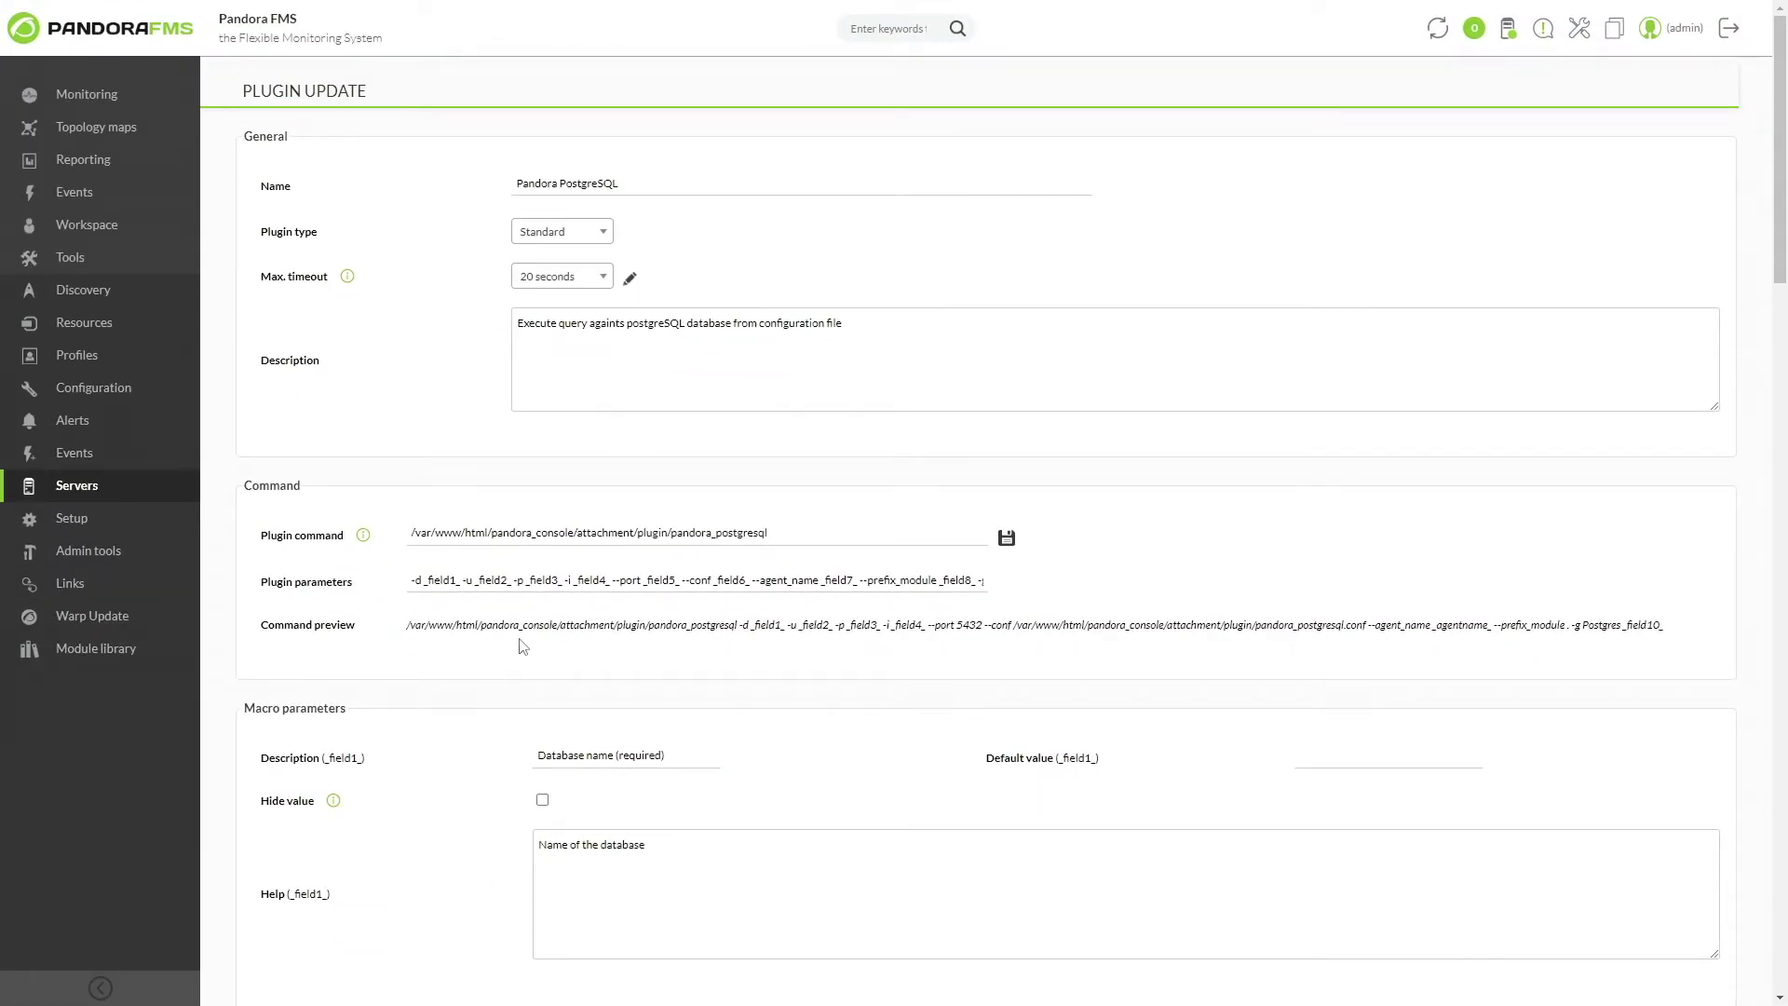
# Start creating a new plugin server module for the agent Agente.
pyautogui.moveTo(177, 328)
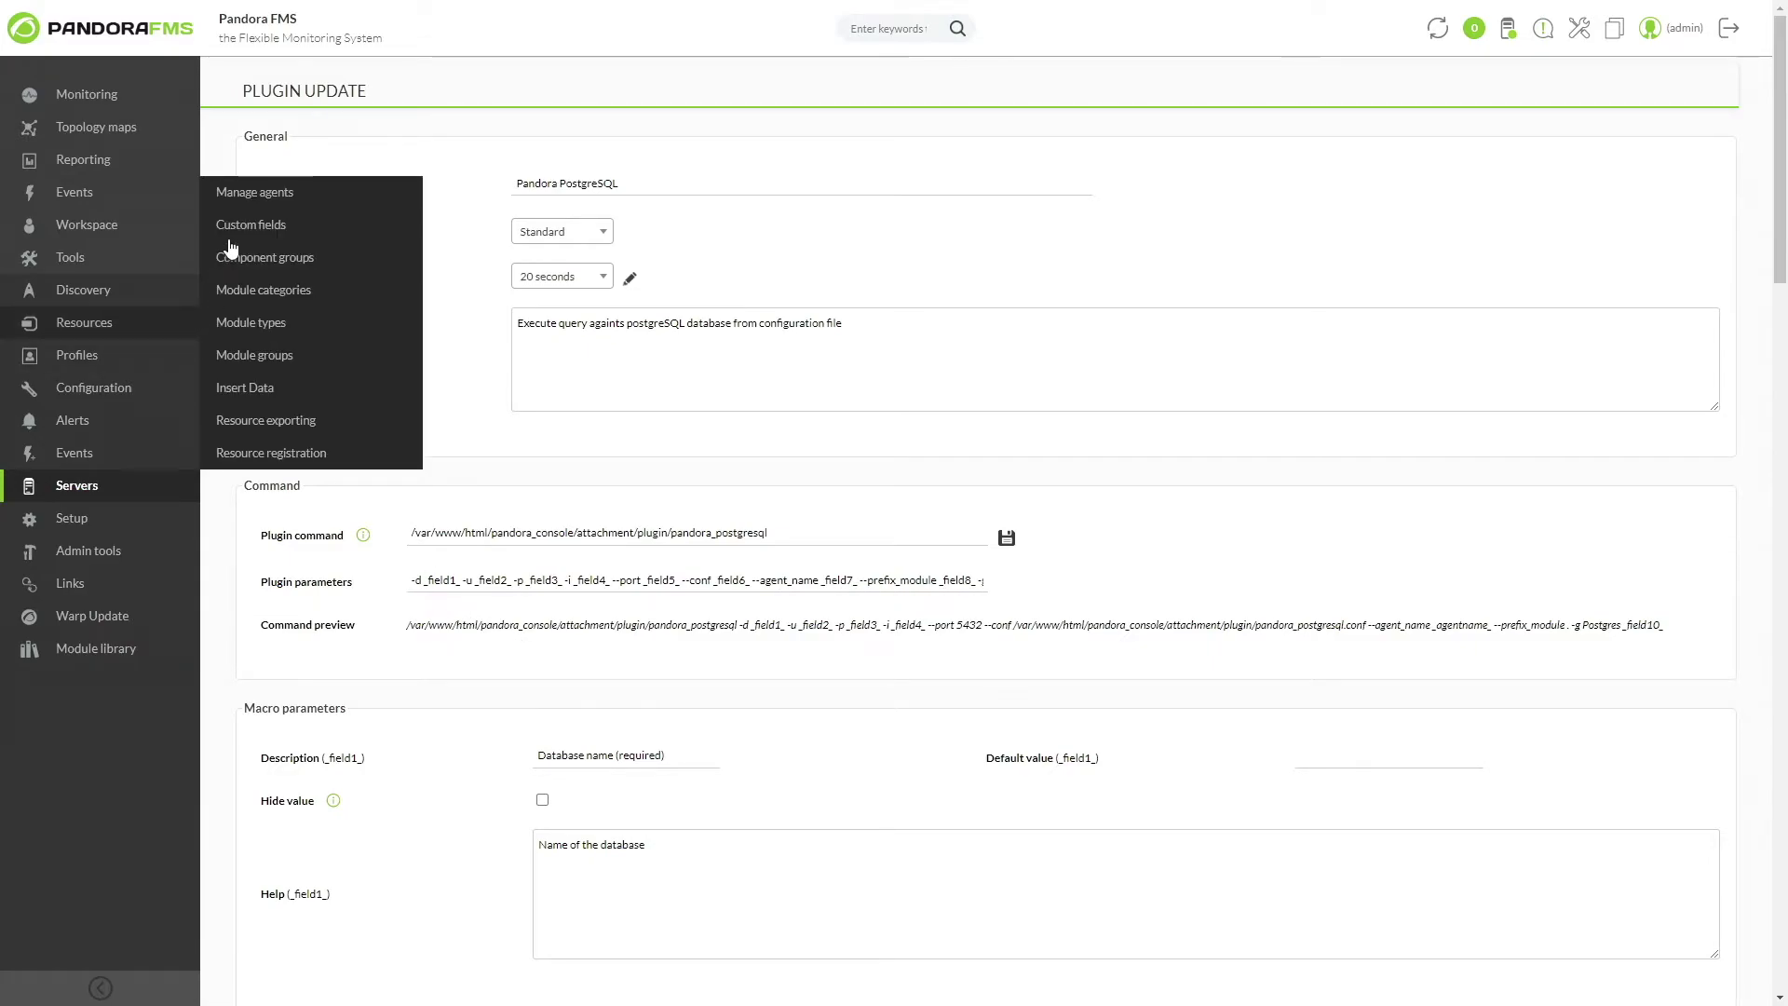
pyautogui.click(253, 192)
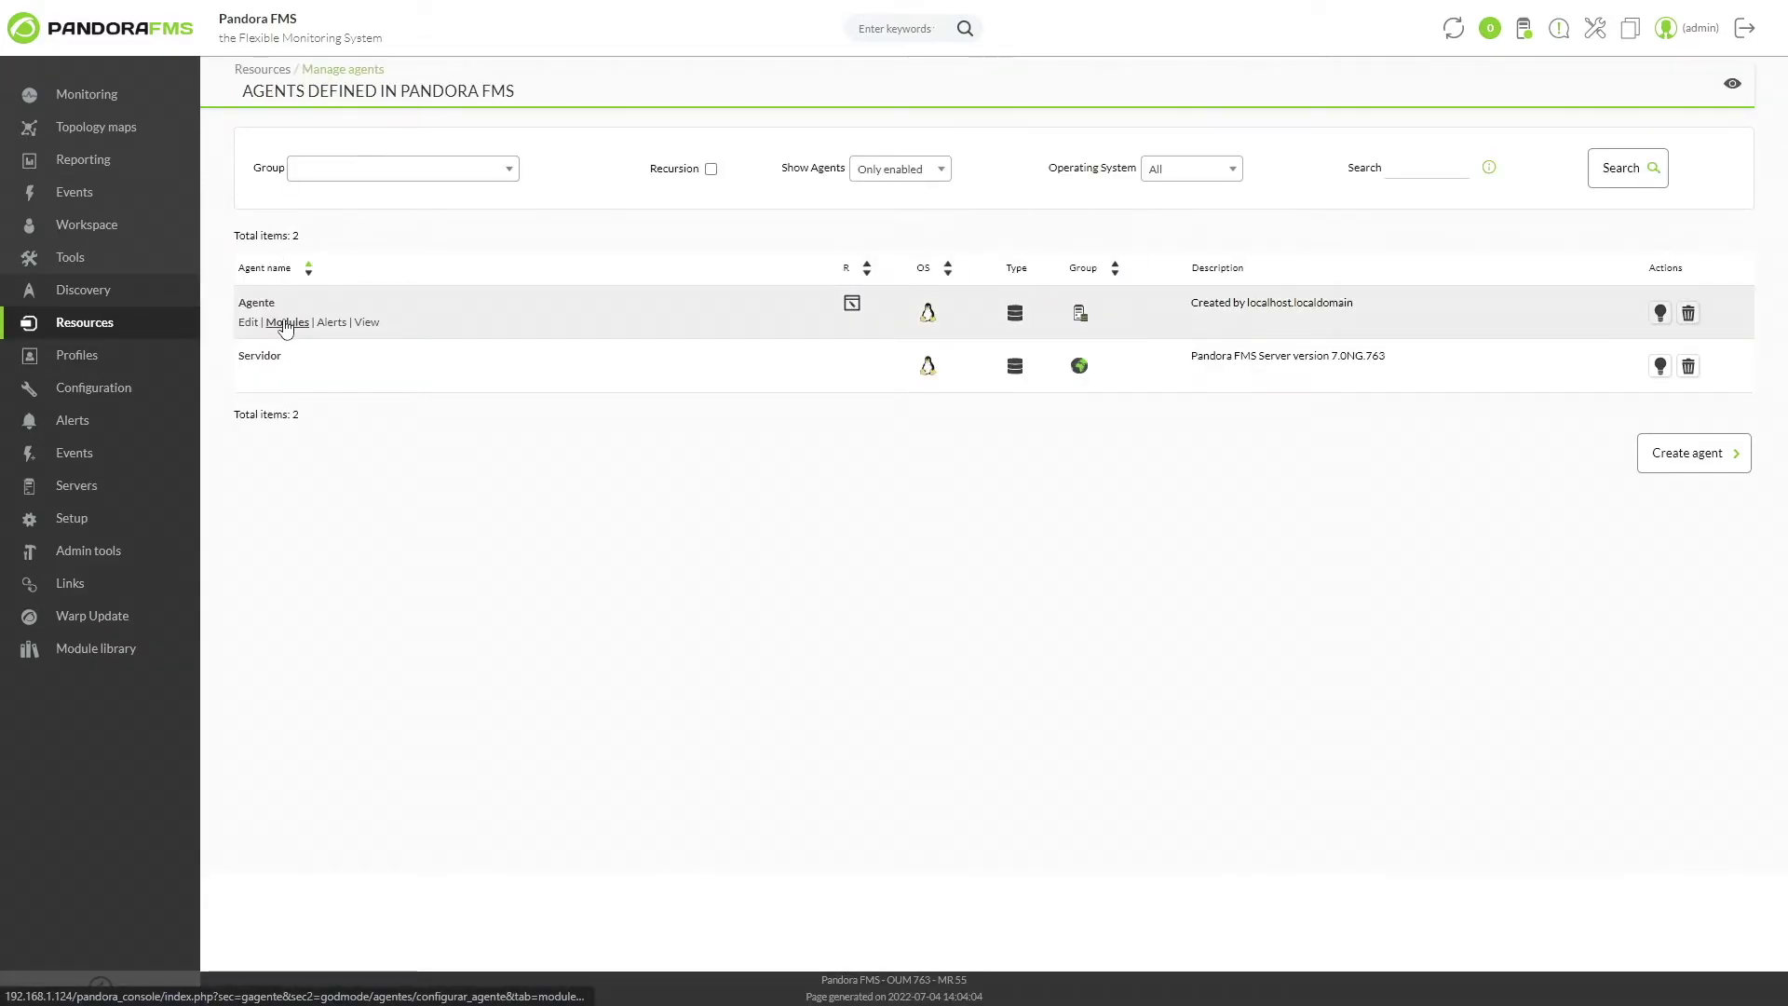
pyautogui.click(286, 322)
pyautogui.click(1340, 203)
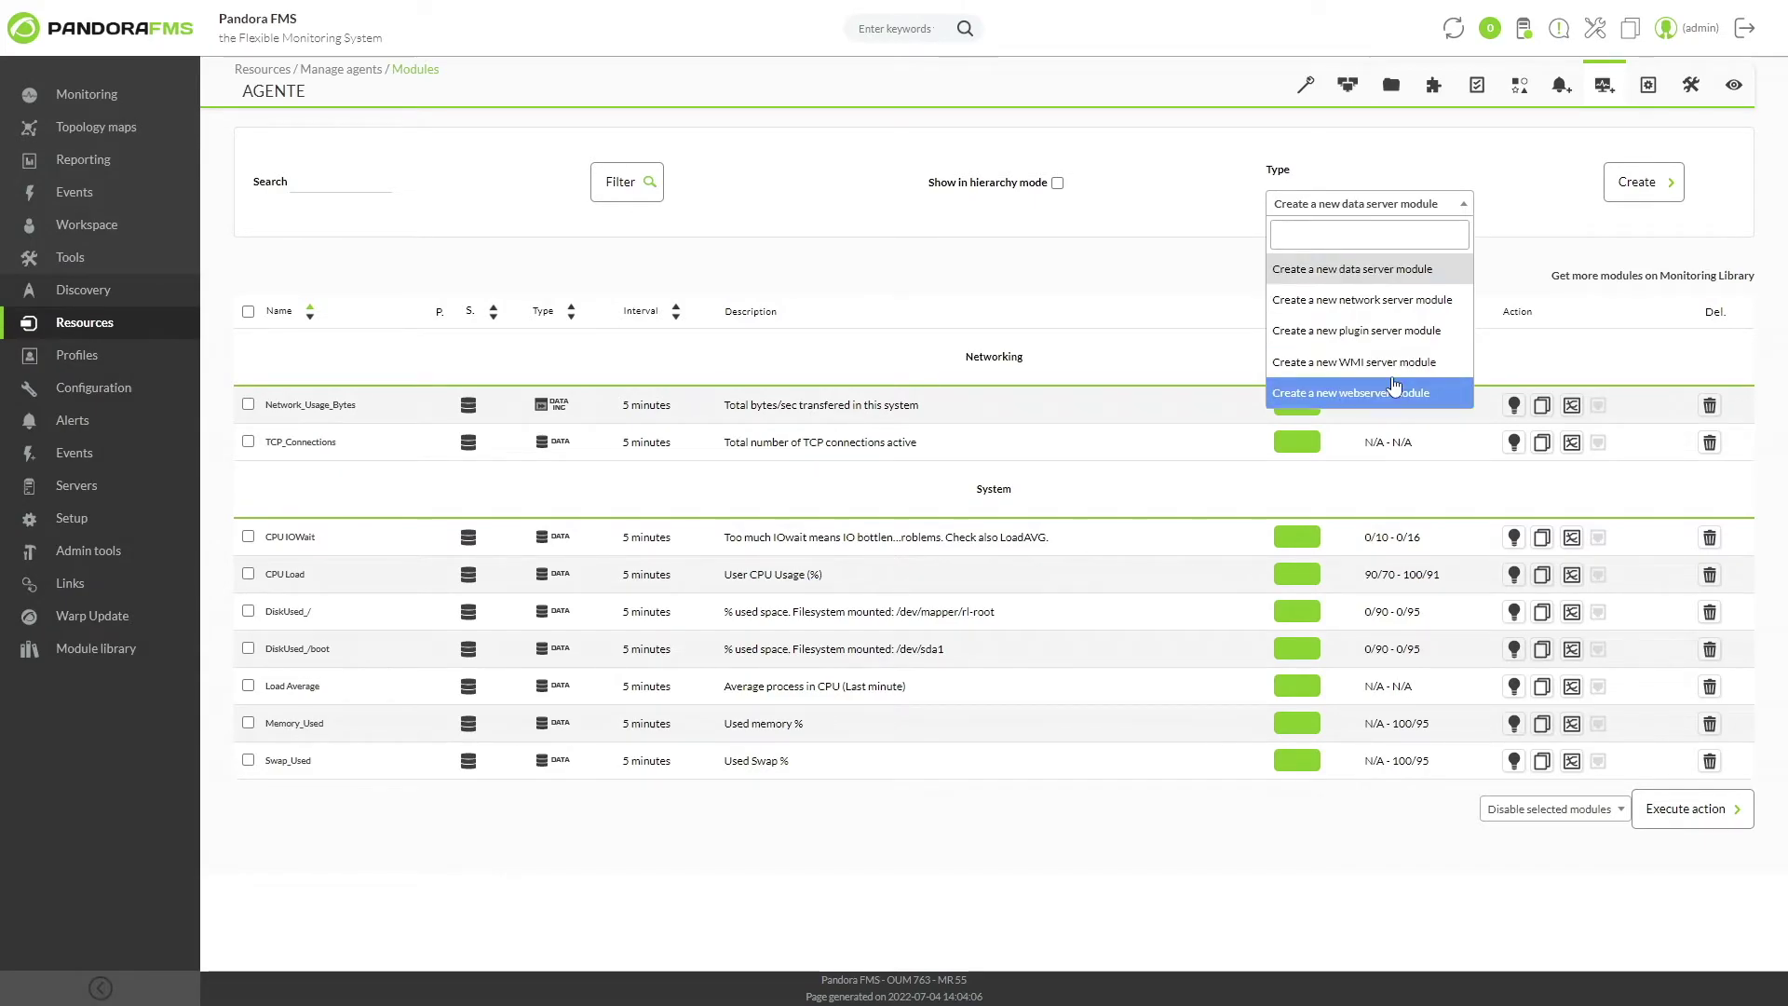
pyautogui.click(1397, 330)
pyautogui.click(1609, 184)
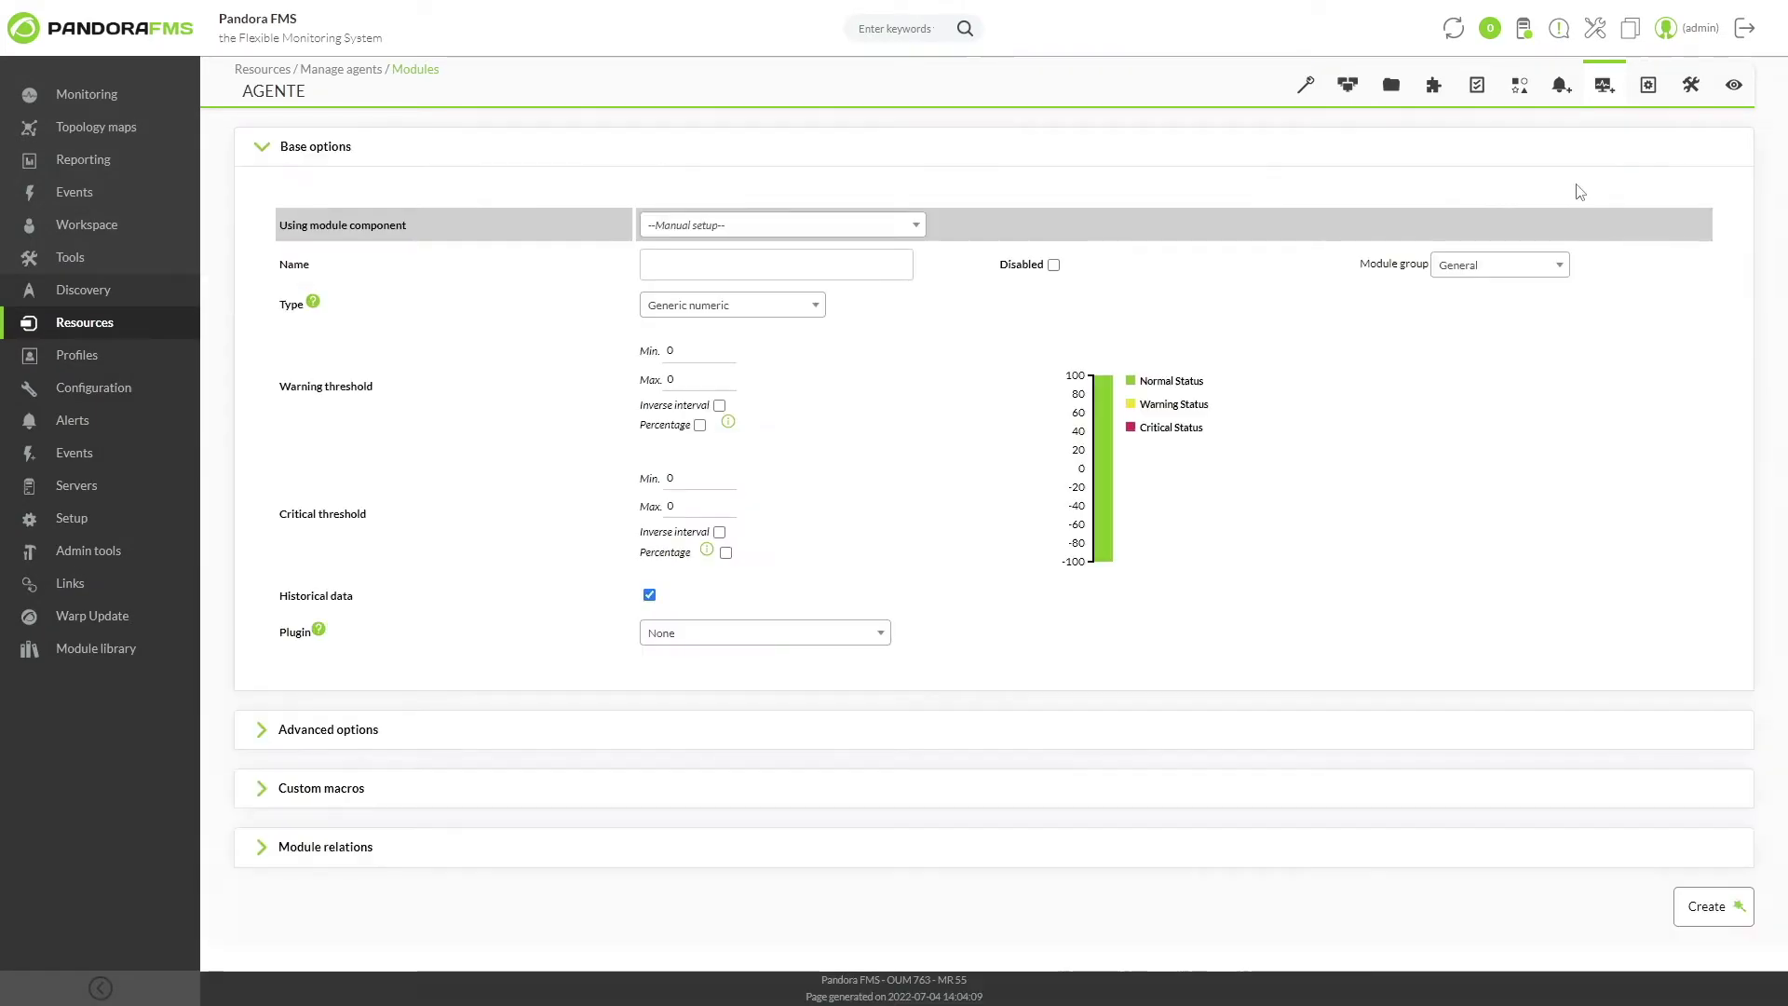
# Name the module Plugin PostgreSQL and set its type to Generic string.
pyautogui.click(731, 262)
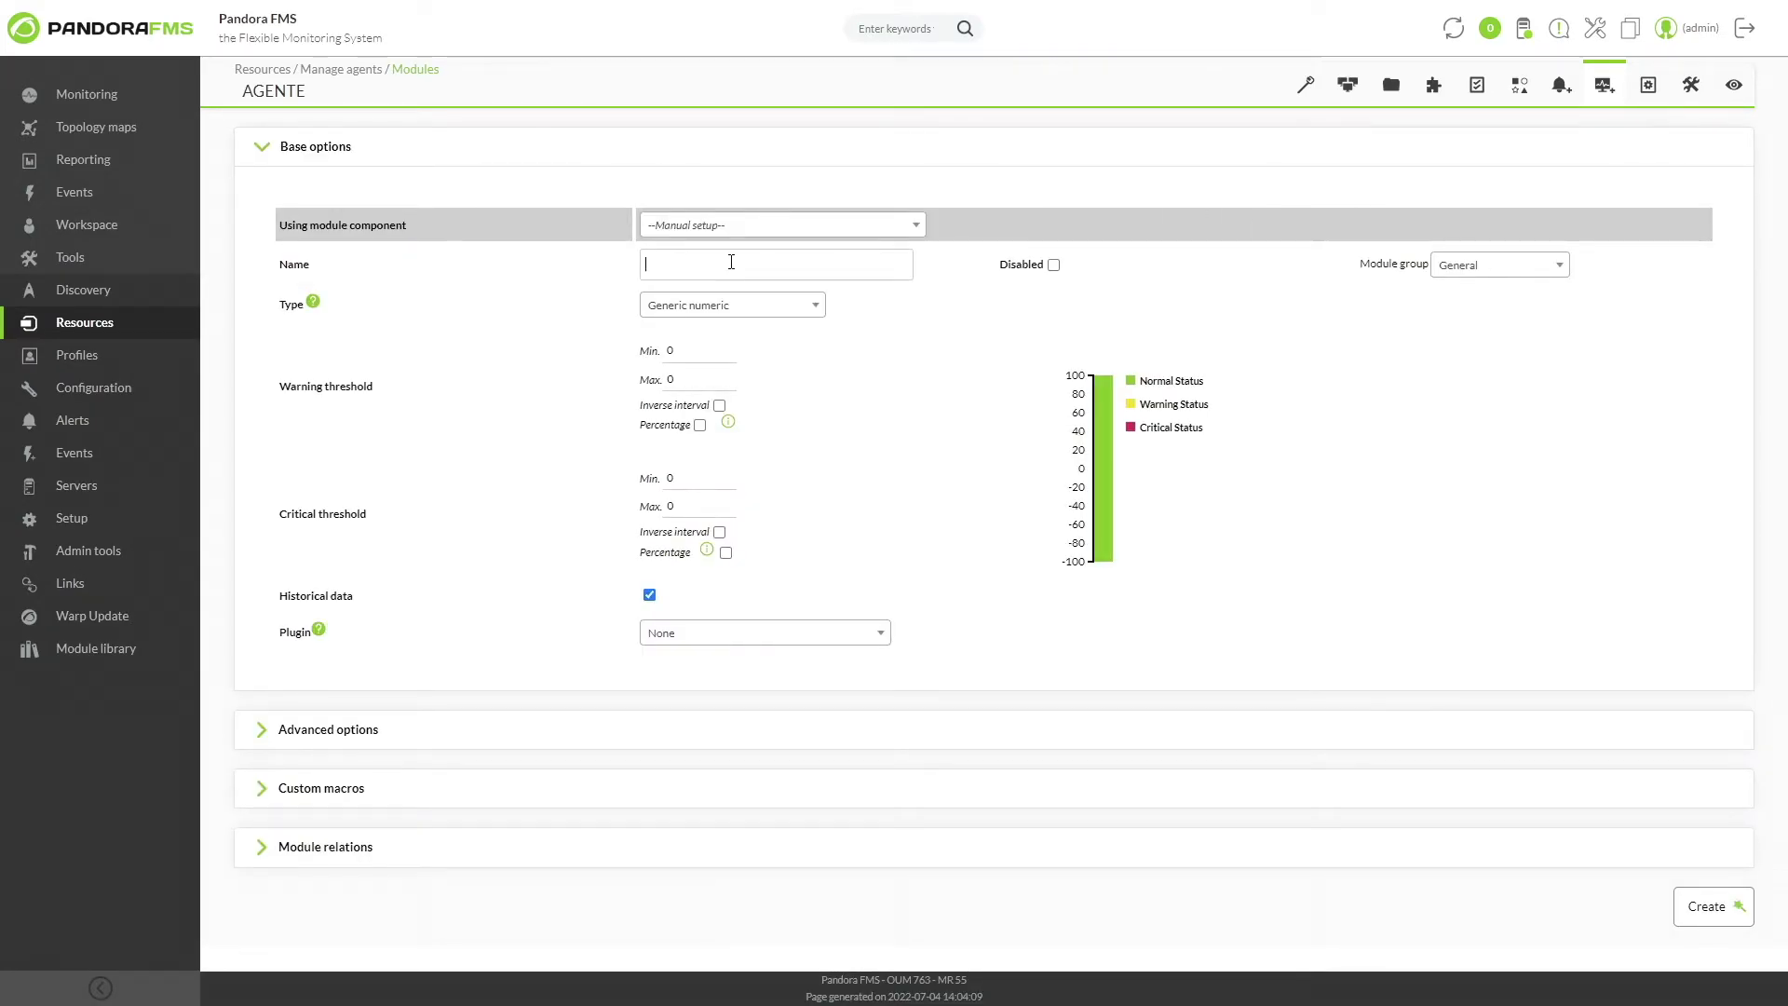
pyautogui.write('Plugin PostgreSQL')
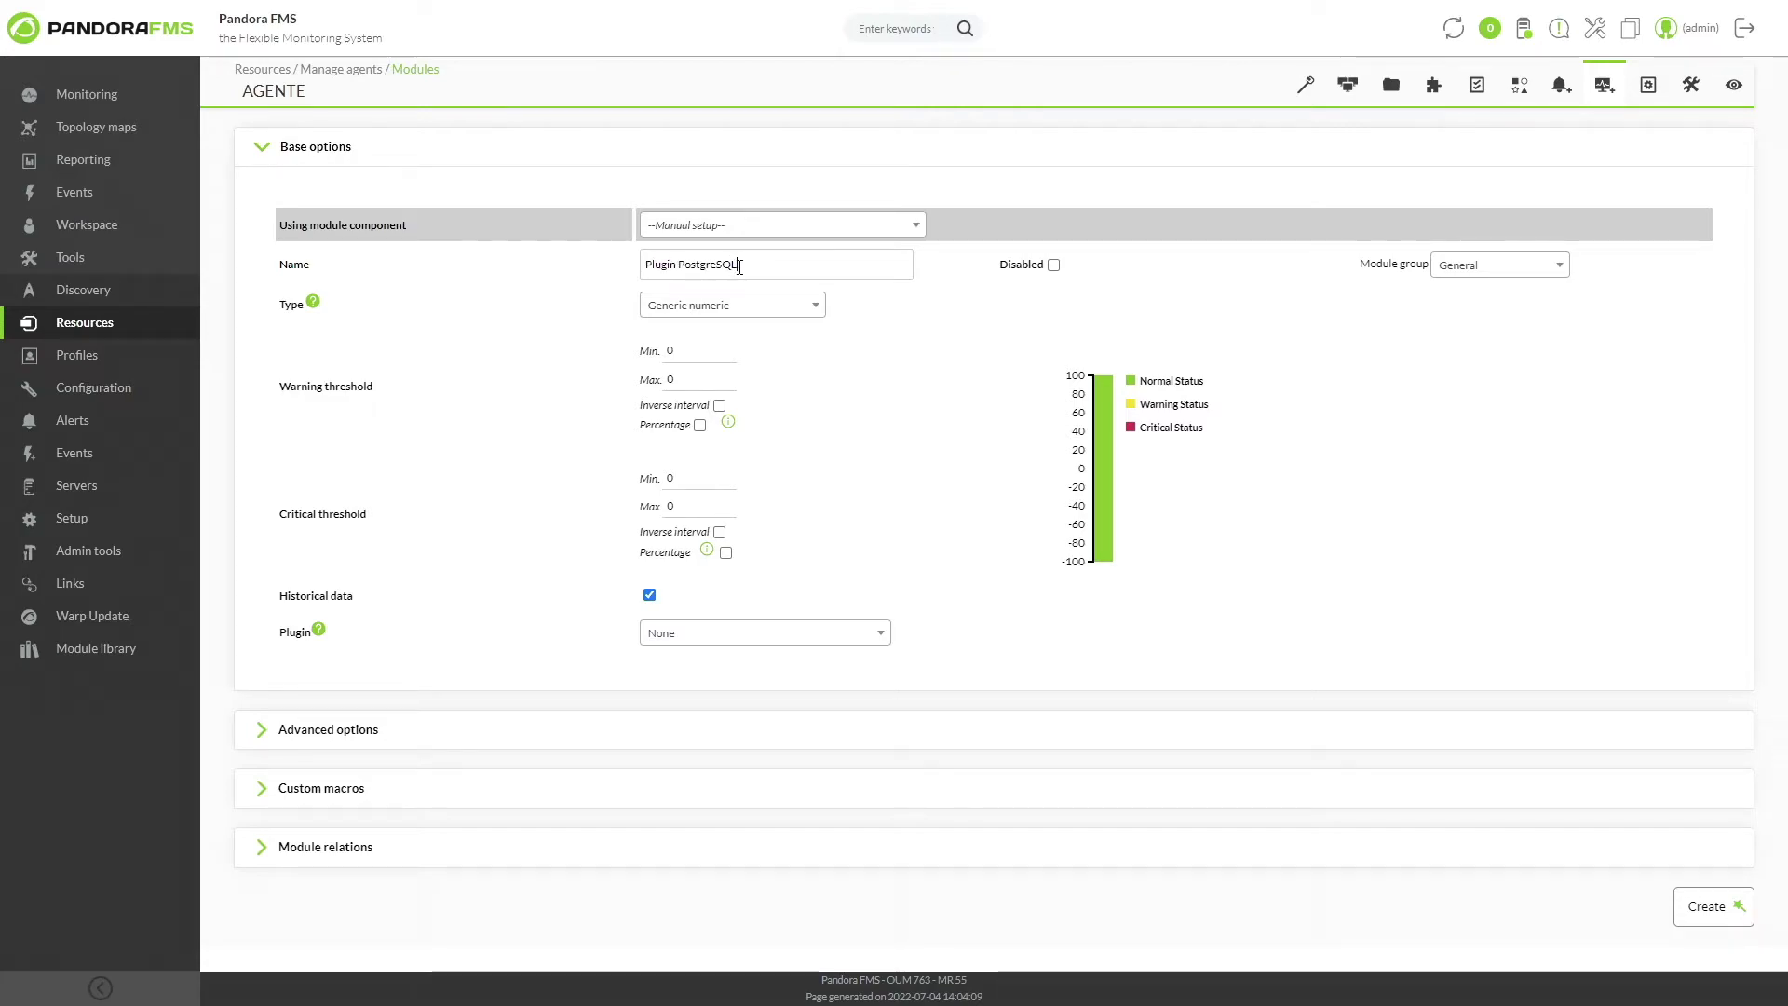
pyautogui.click(742, 308)
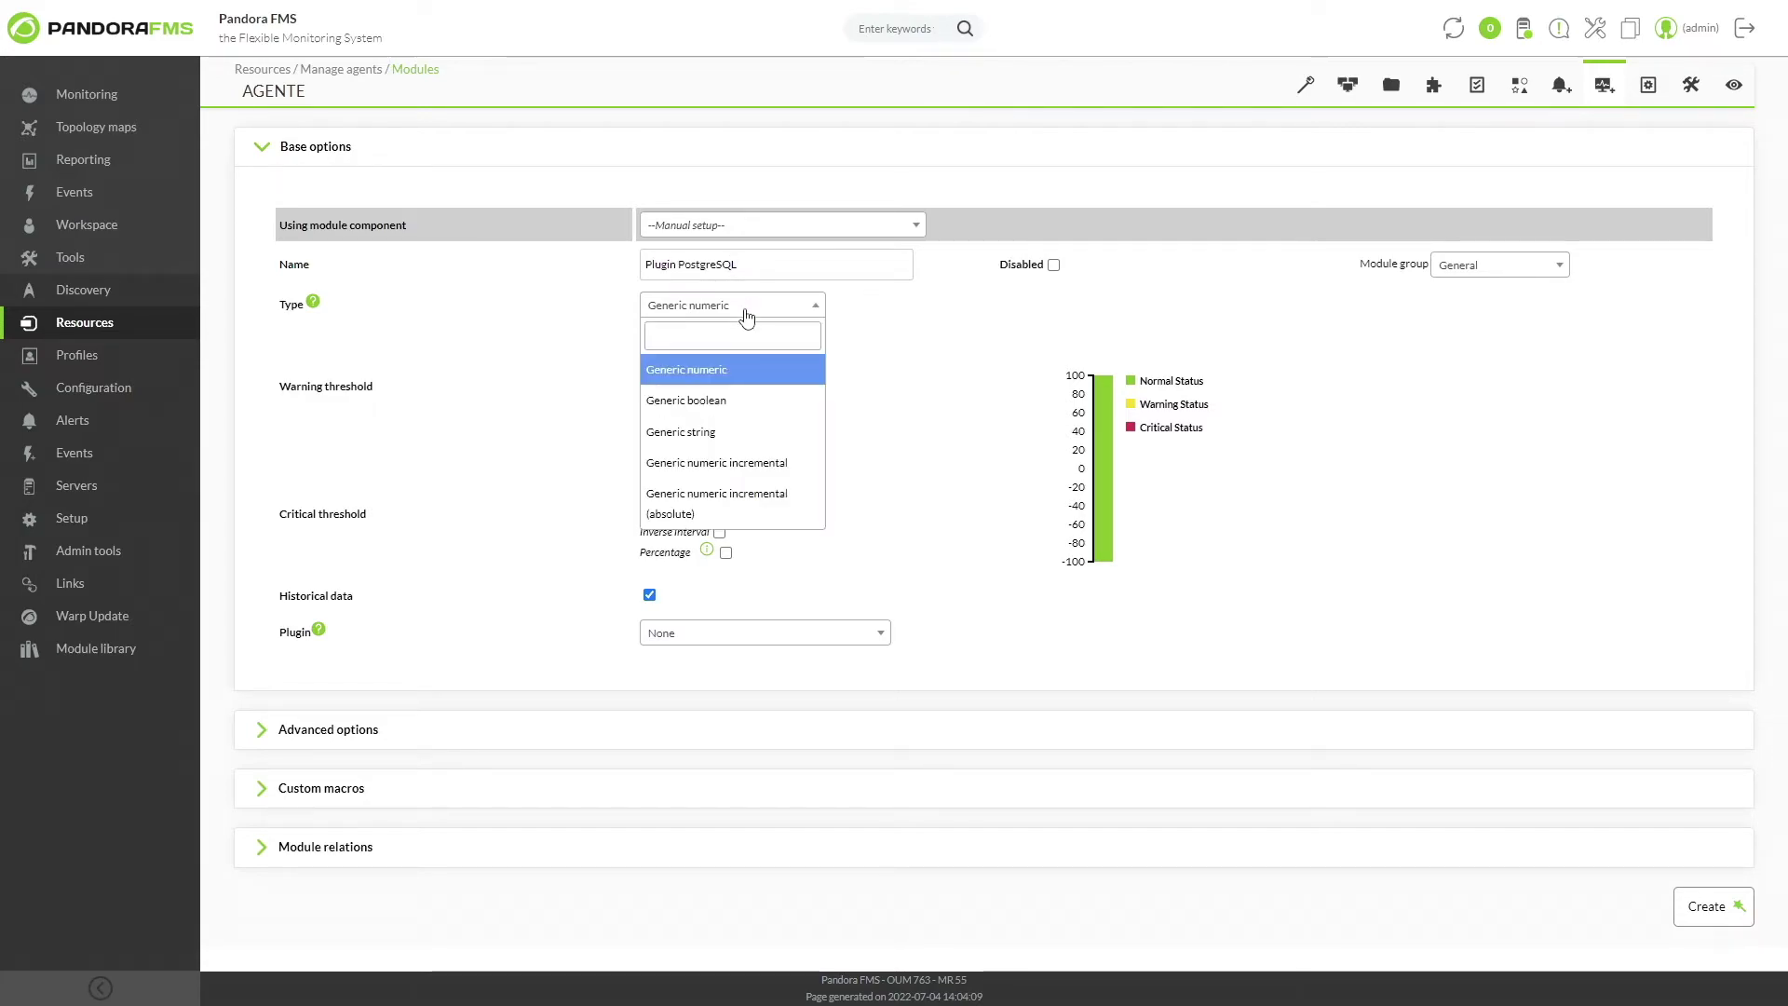
pyautogui.click(732, 434)
# Assign the Pandora PostgreSQL plugin, fill in the database name, user postgres, the database password and IP 192.168.1.123, and create the module.
pyautogui.click(686, 493)
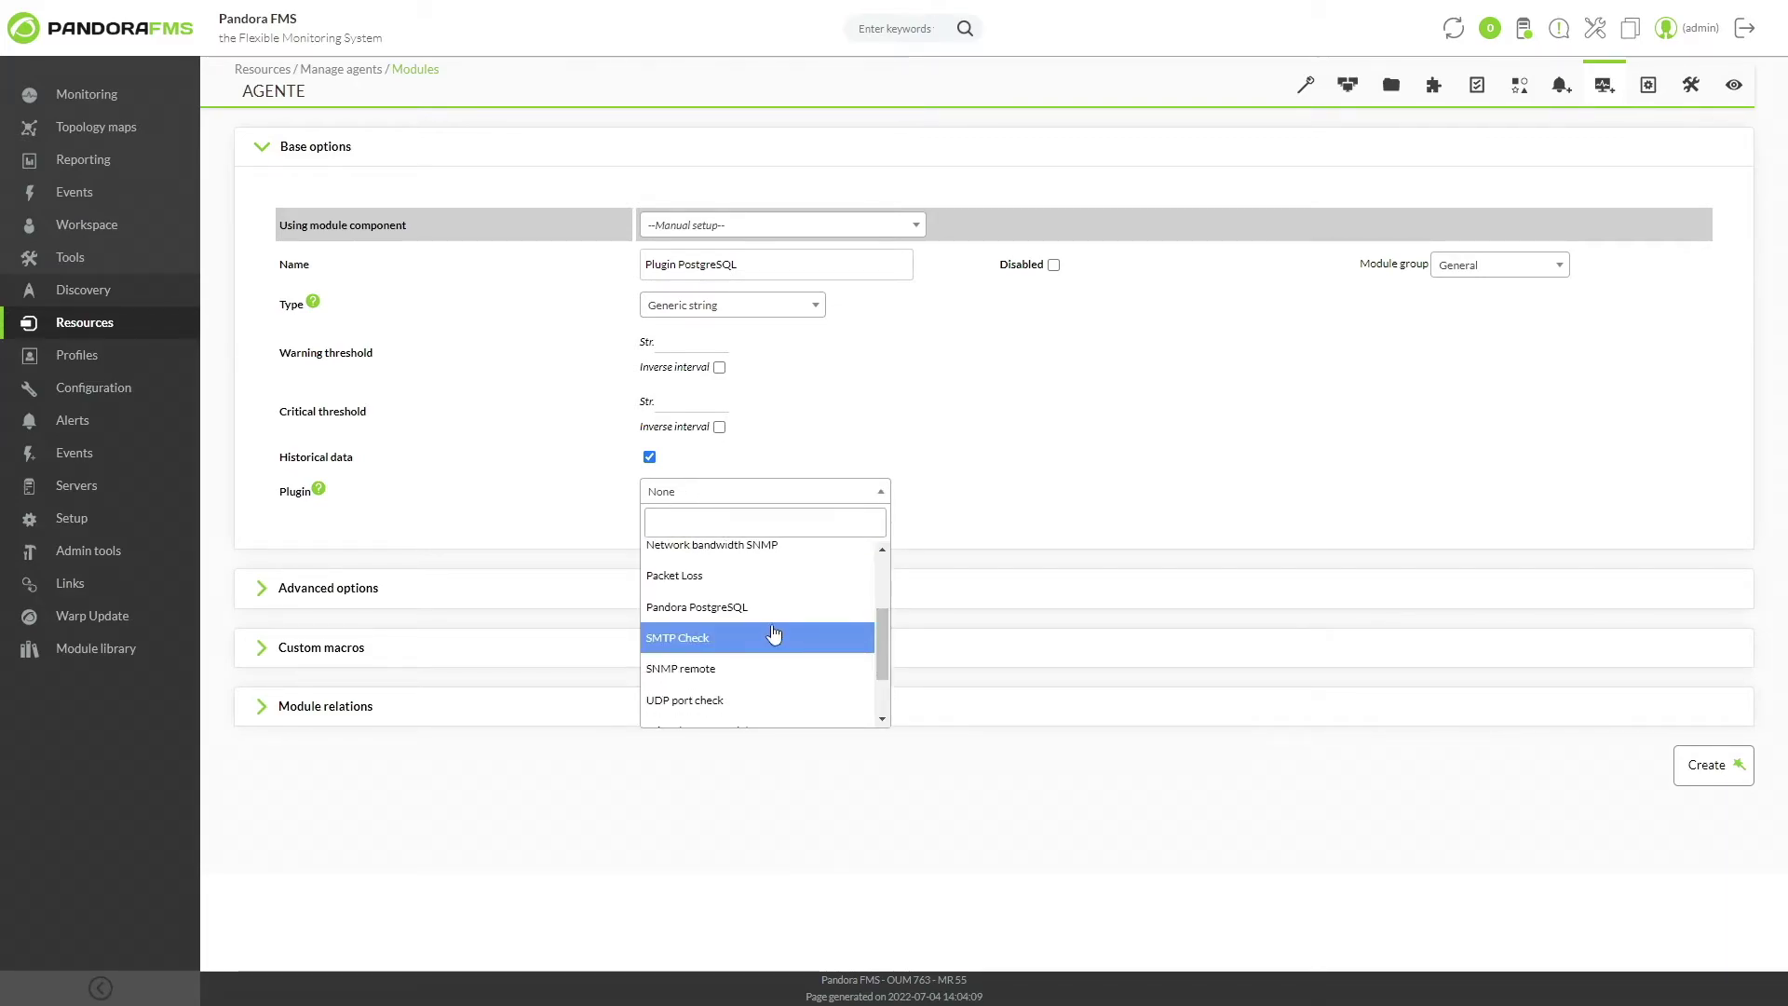
pyautogui.click(756, 616)
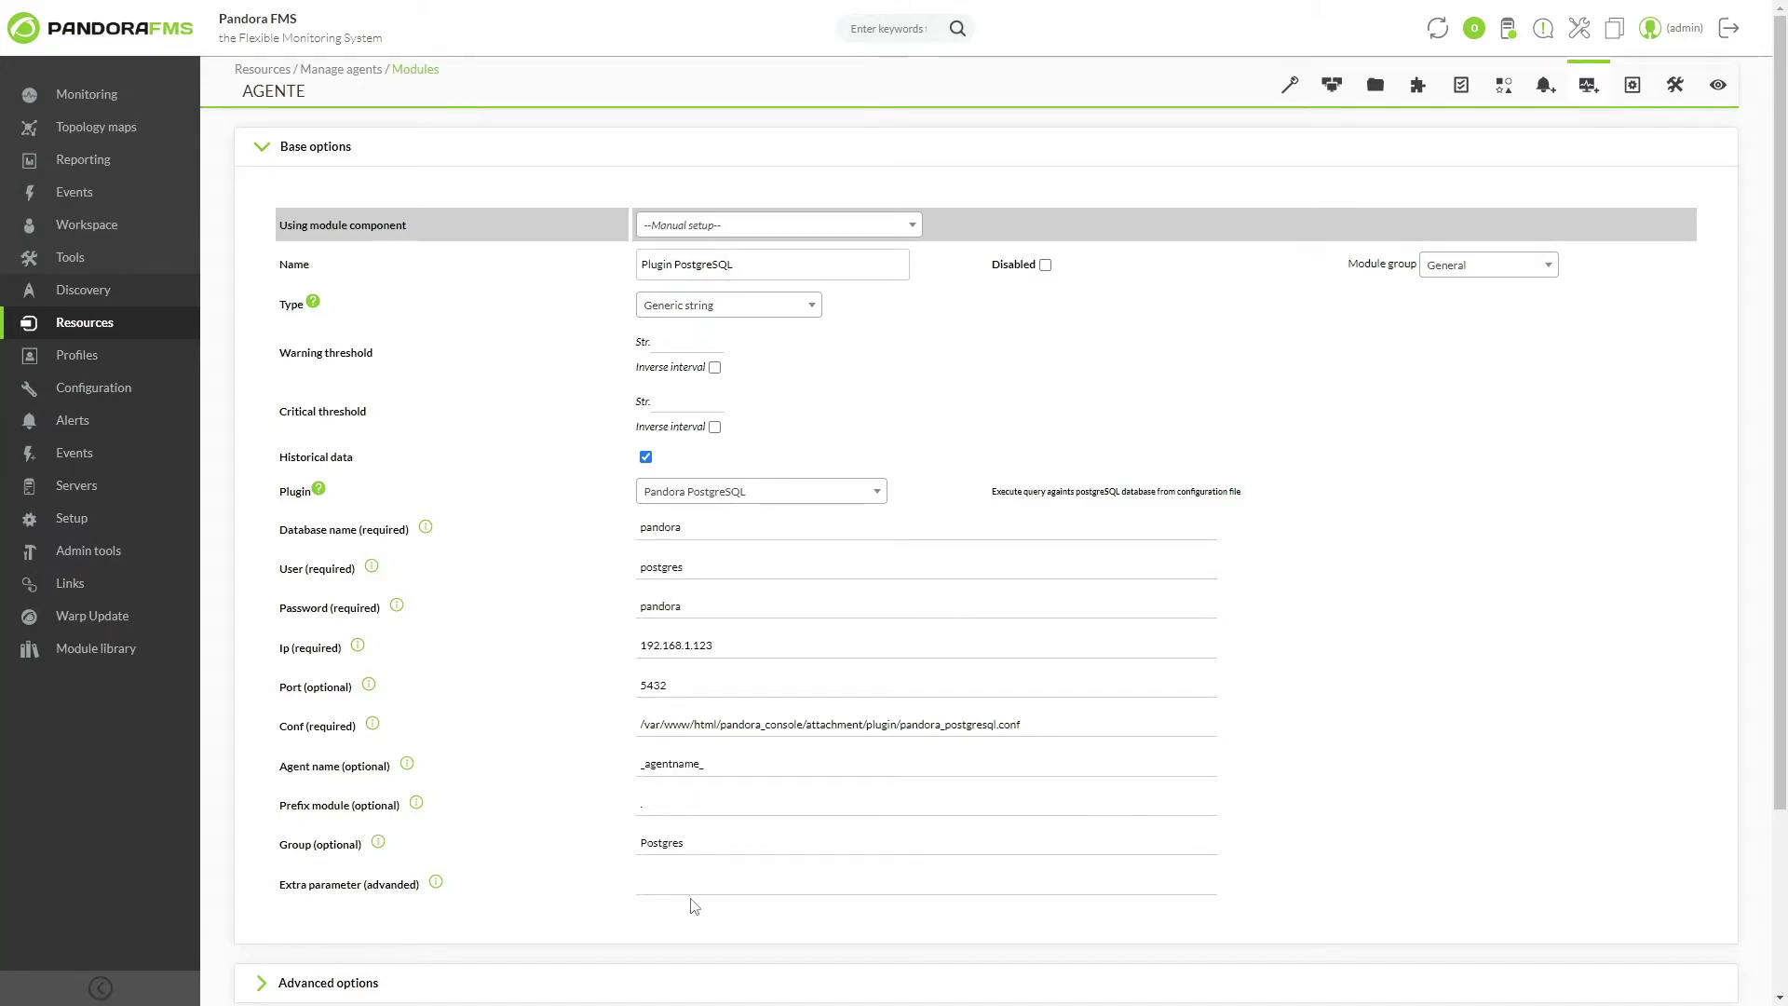
pyautogui.scroll(-2, 697, 908)
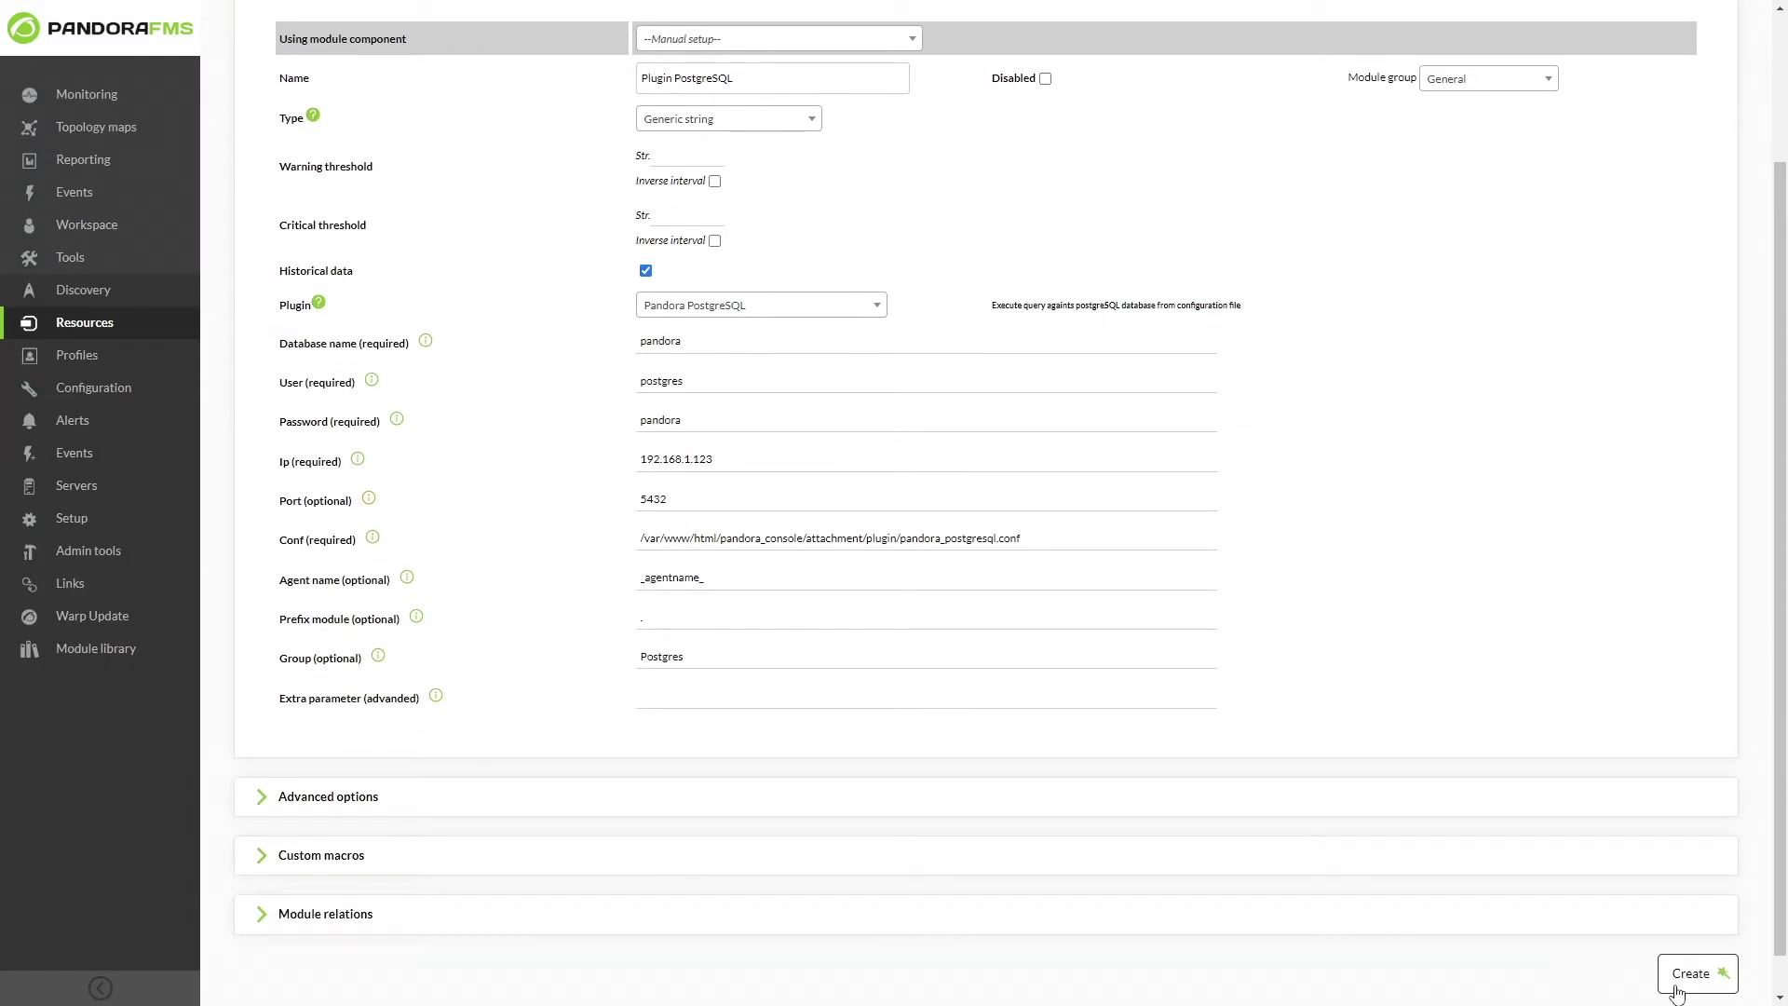
pyautogui.click(1688, 976)
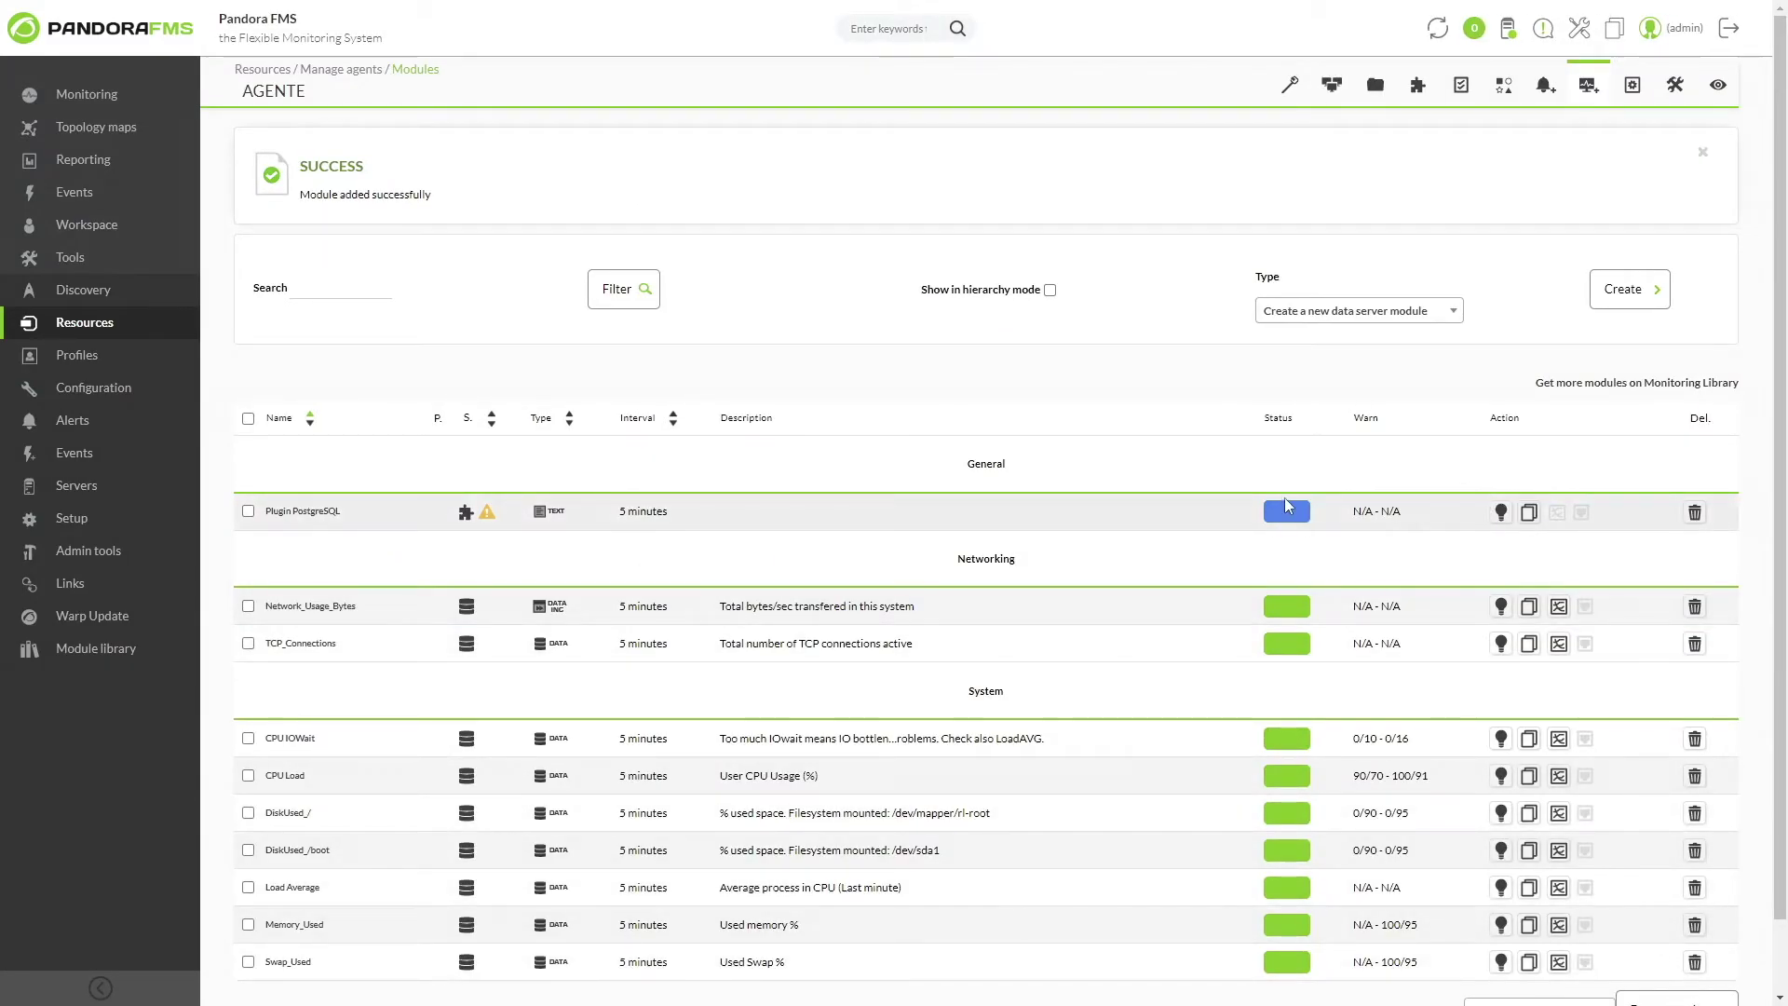
# Force the remote checks on Agente and check the Plugin PostgreSQL module's status in the agent's module list.
pyautogui.click(1718, 86)
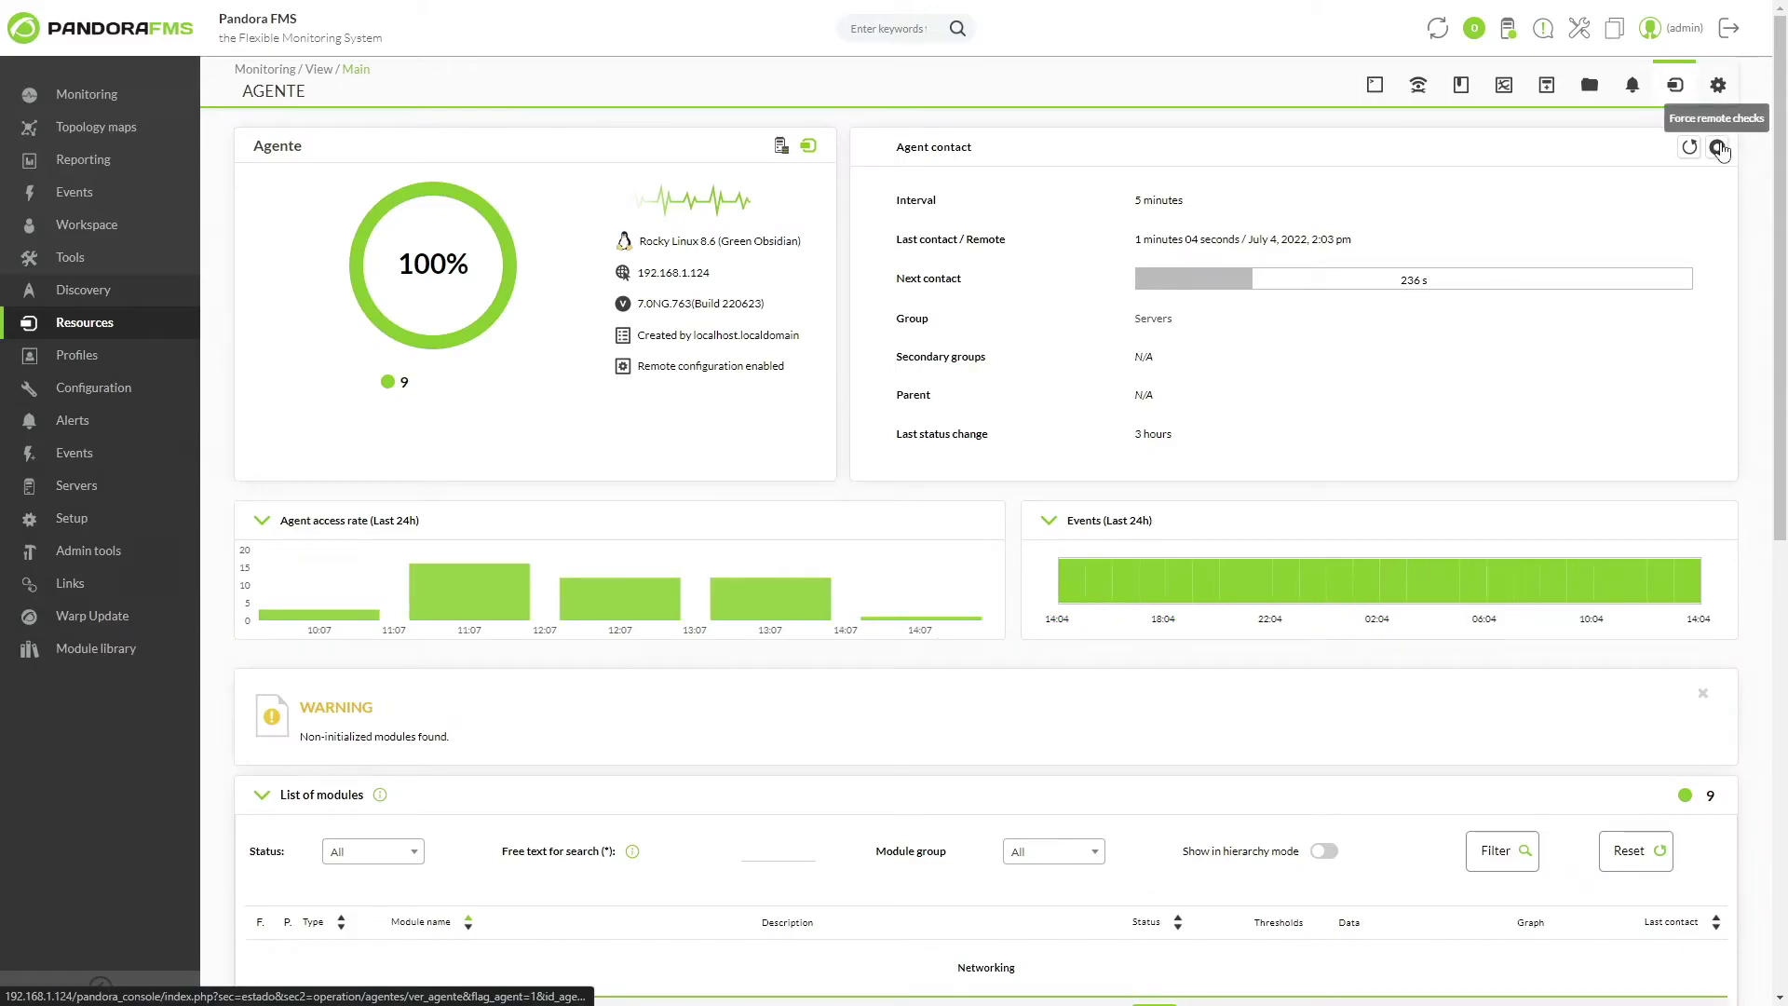
pyautogui.click(1718, 85)
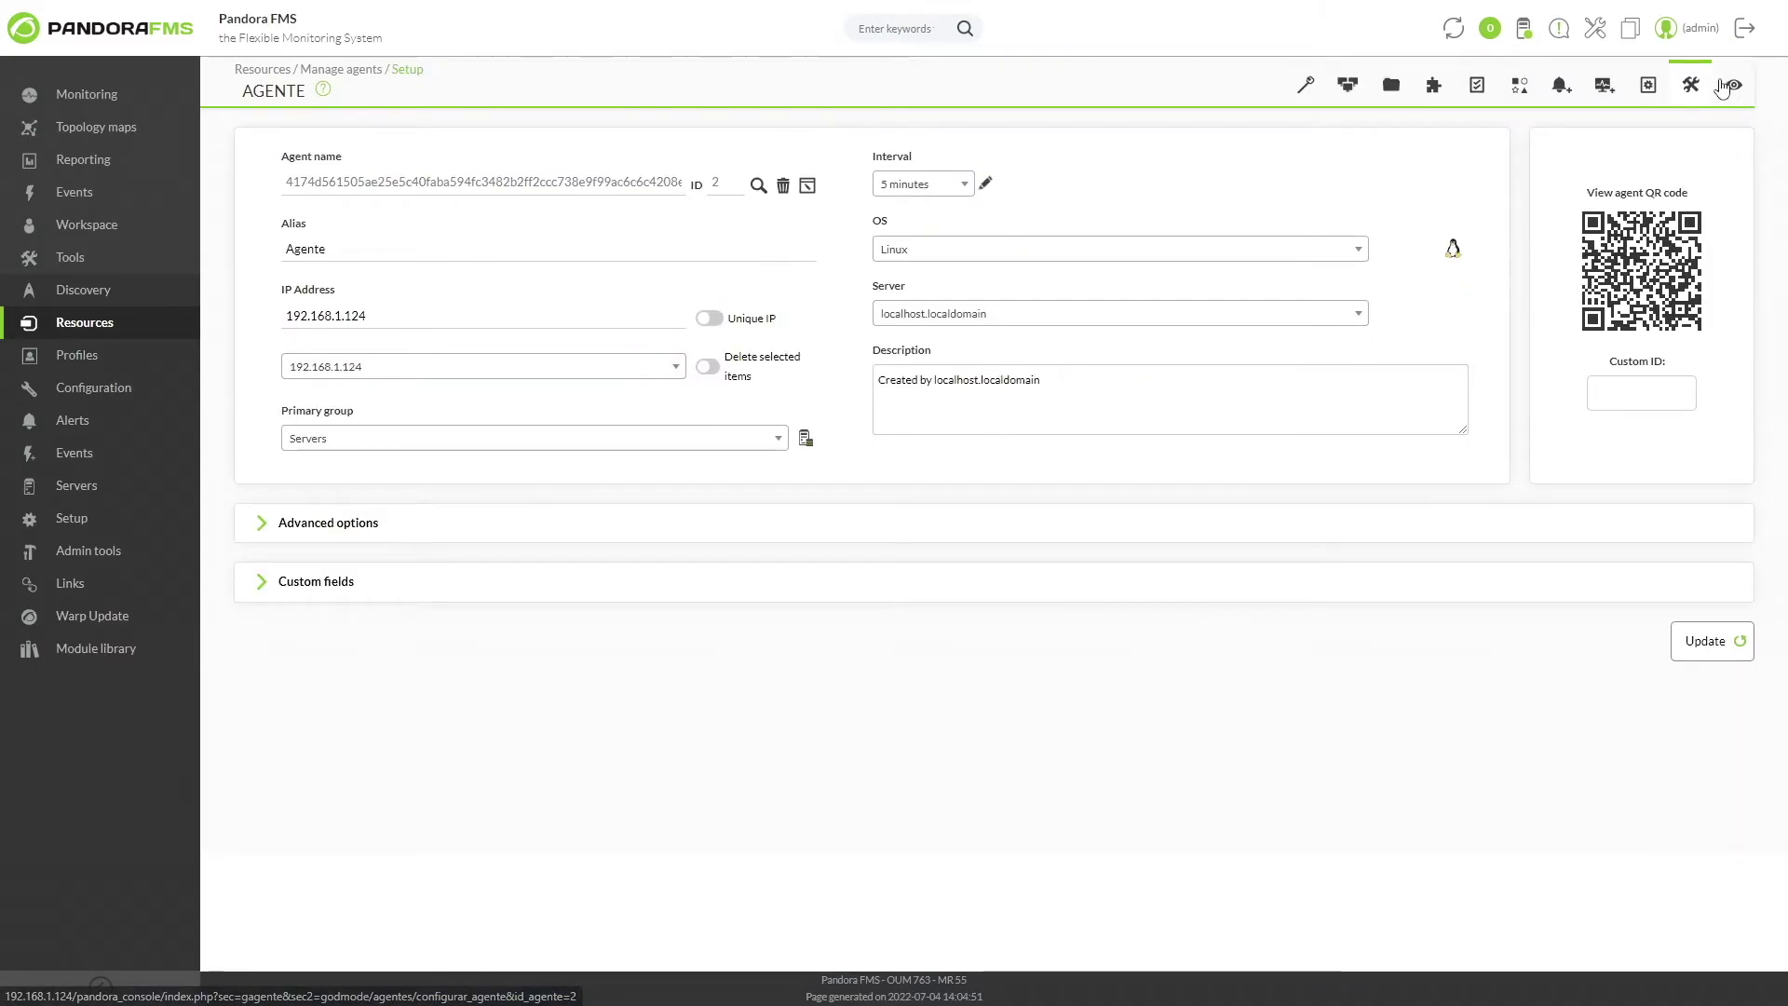
pyautogui.click(1604, 85)
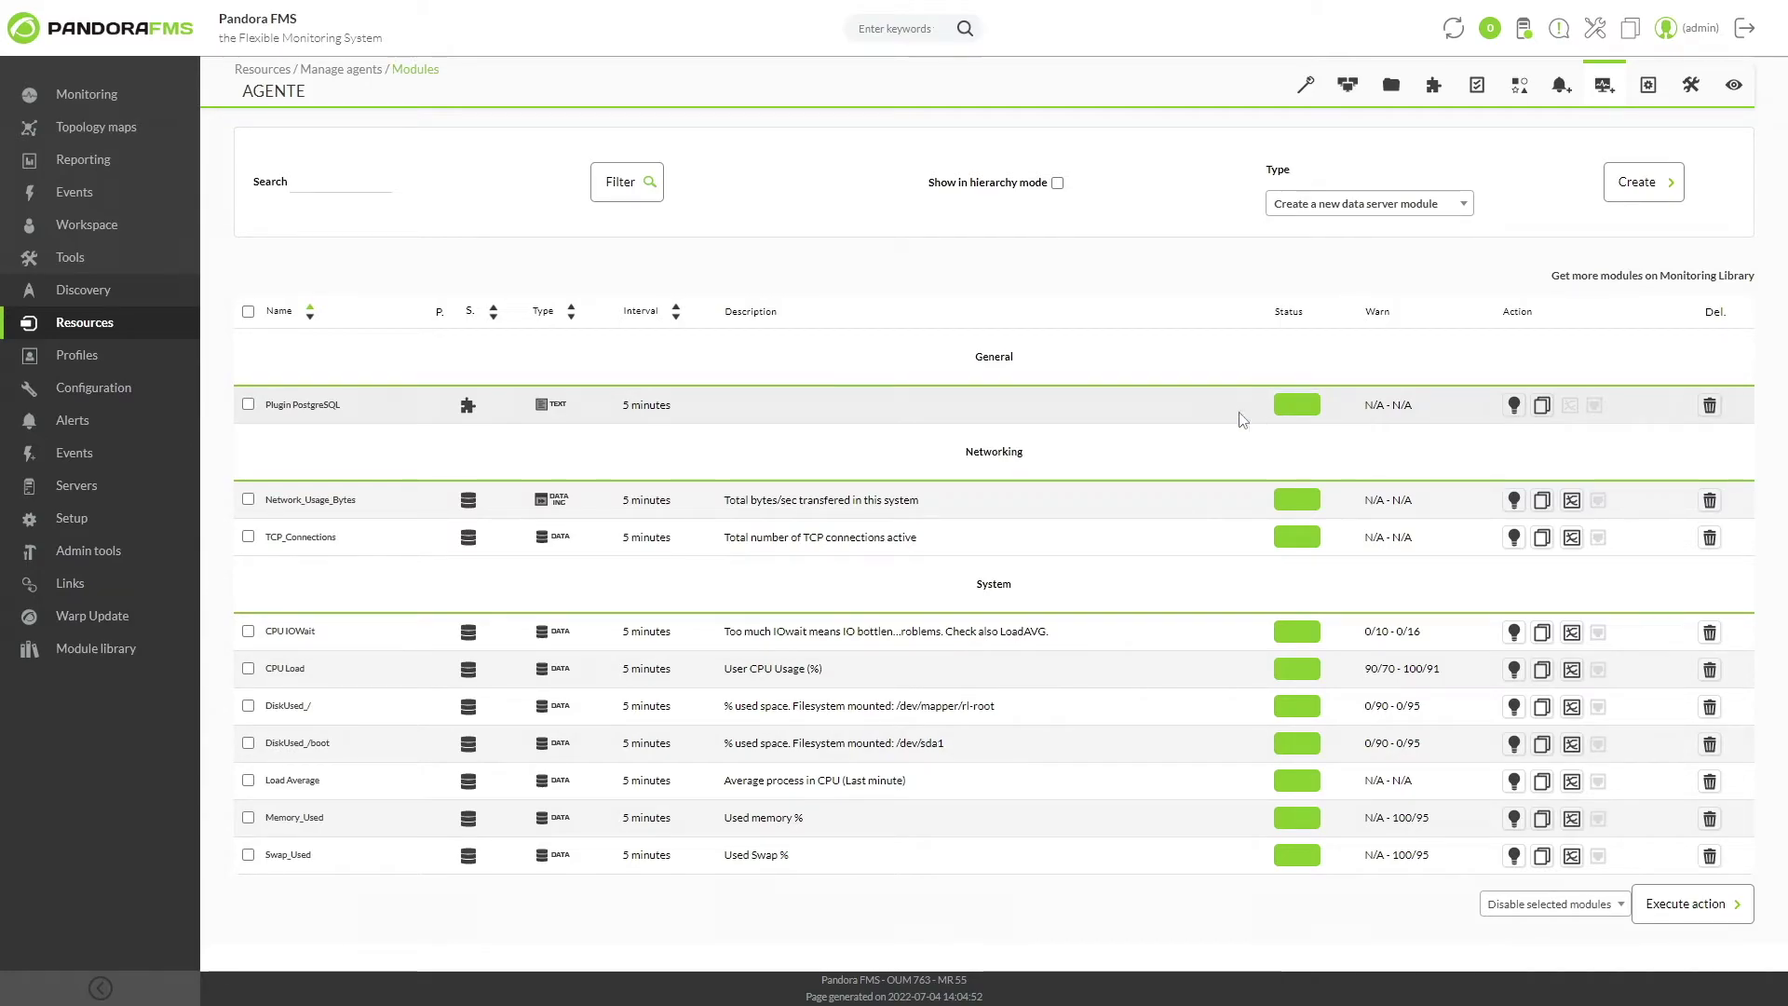
pyautogui.press('F5')
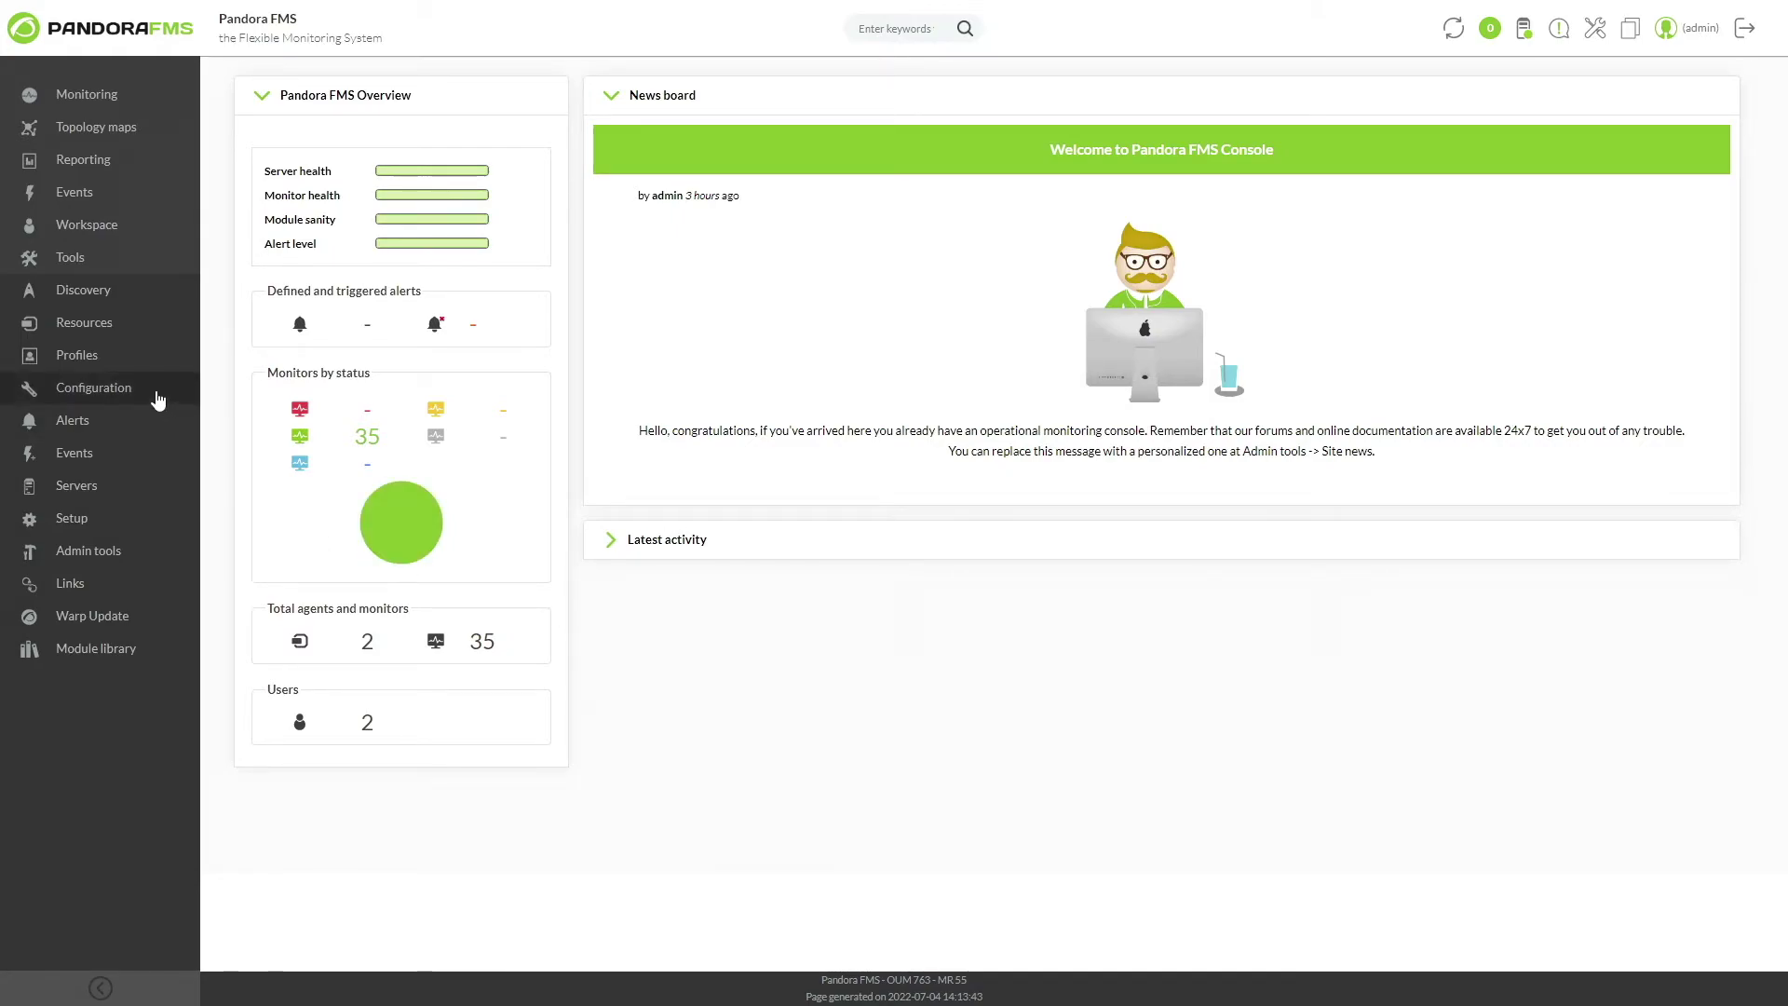
# Create a collection named postgresql collection with the short name postgresql for the group All.
pyautogui.moveTo(159, 398)
pyautogui.click(282, 420)
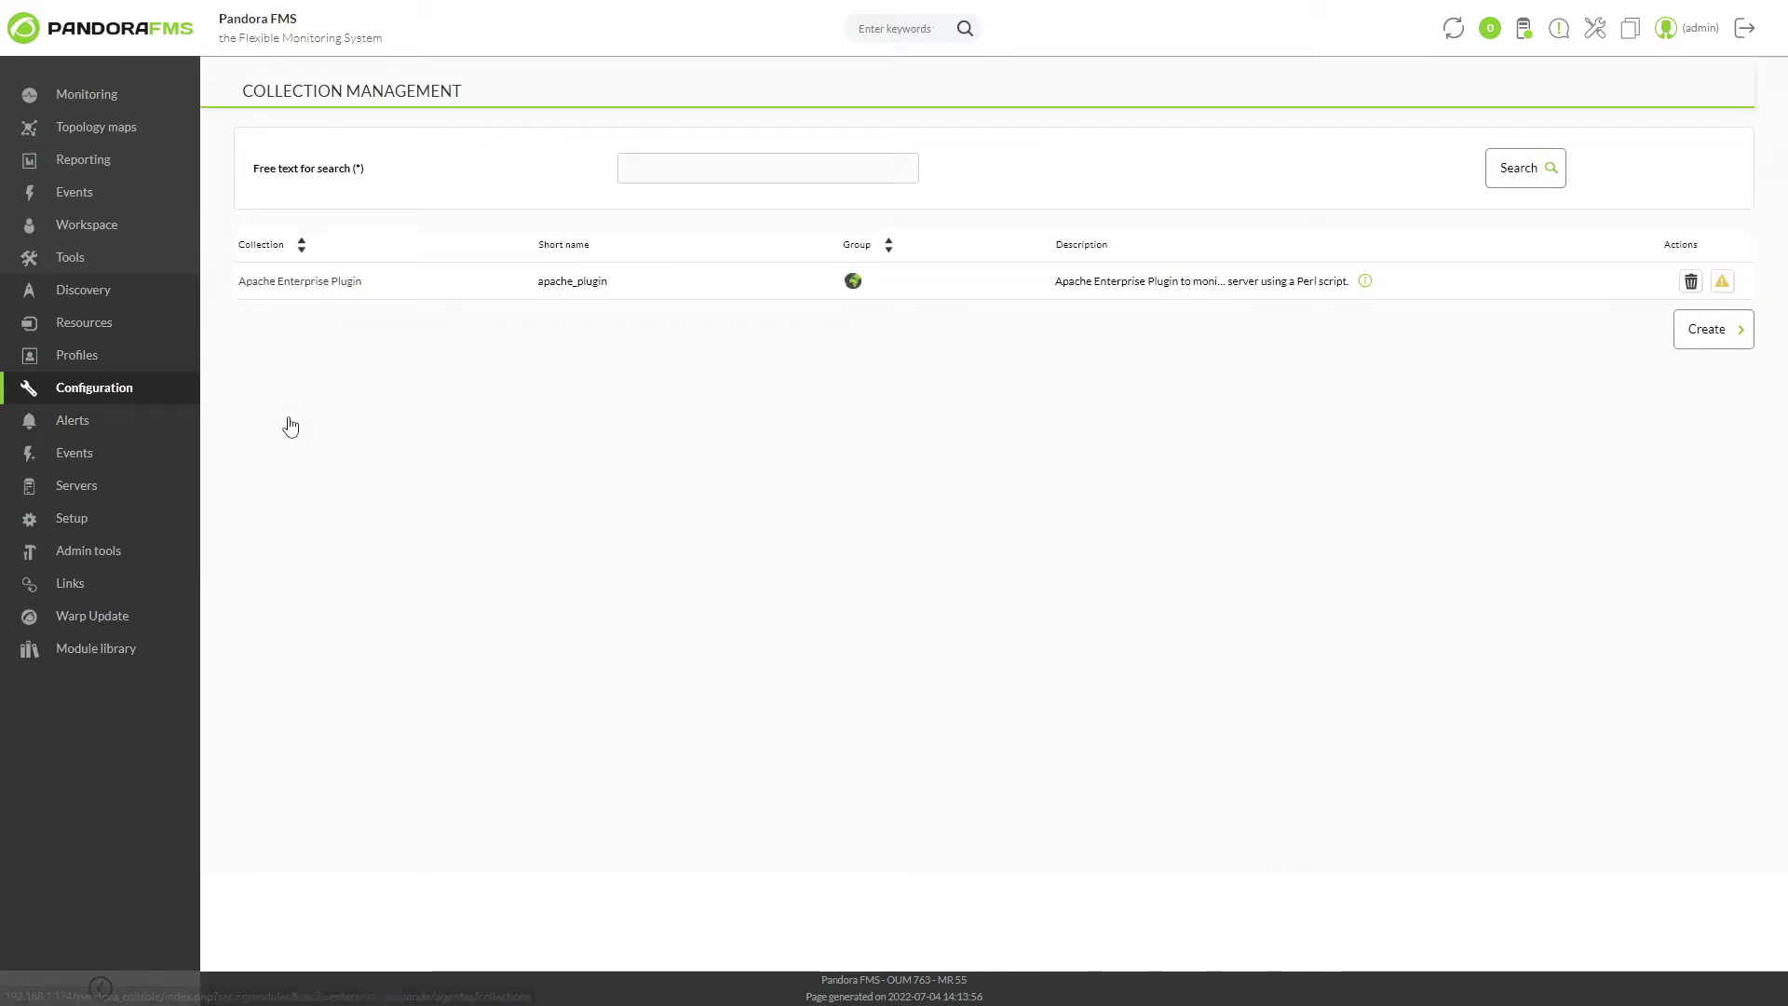
pyautogui.click(1708, 330)
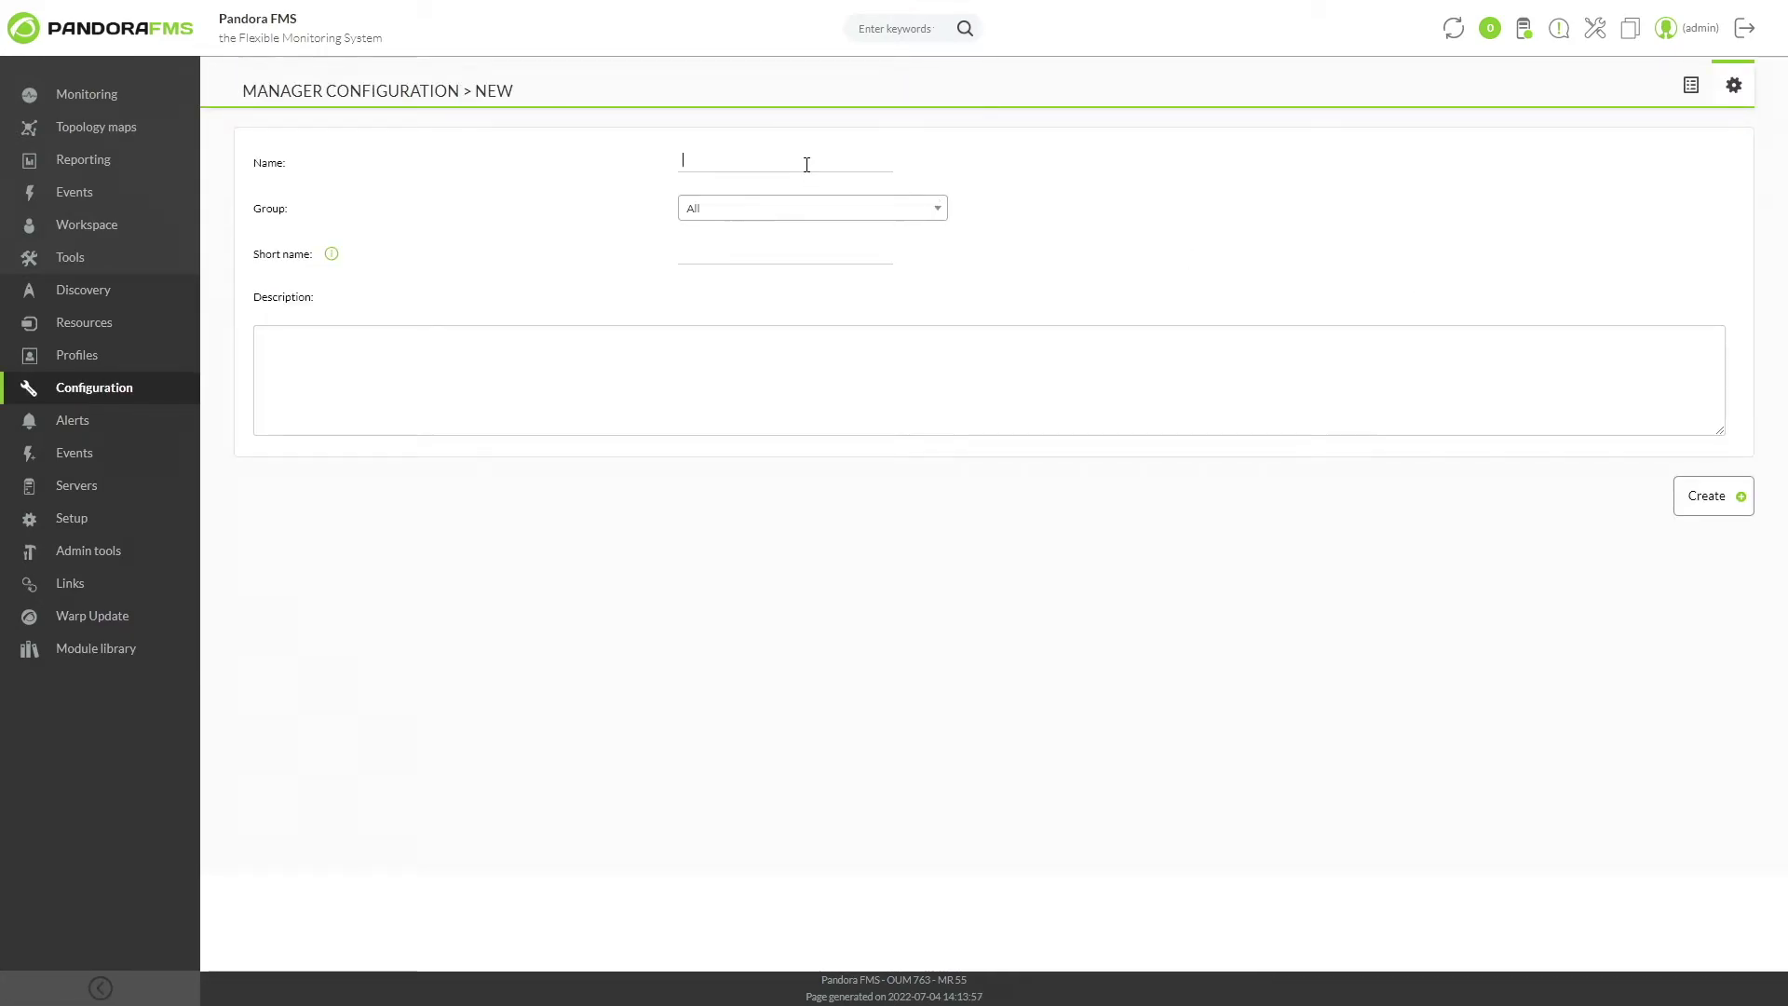
pyautogui.write('postgresql collection')
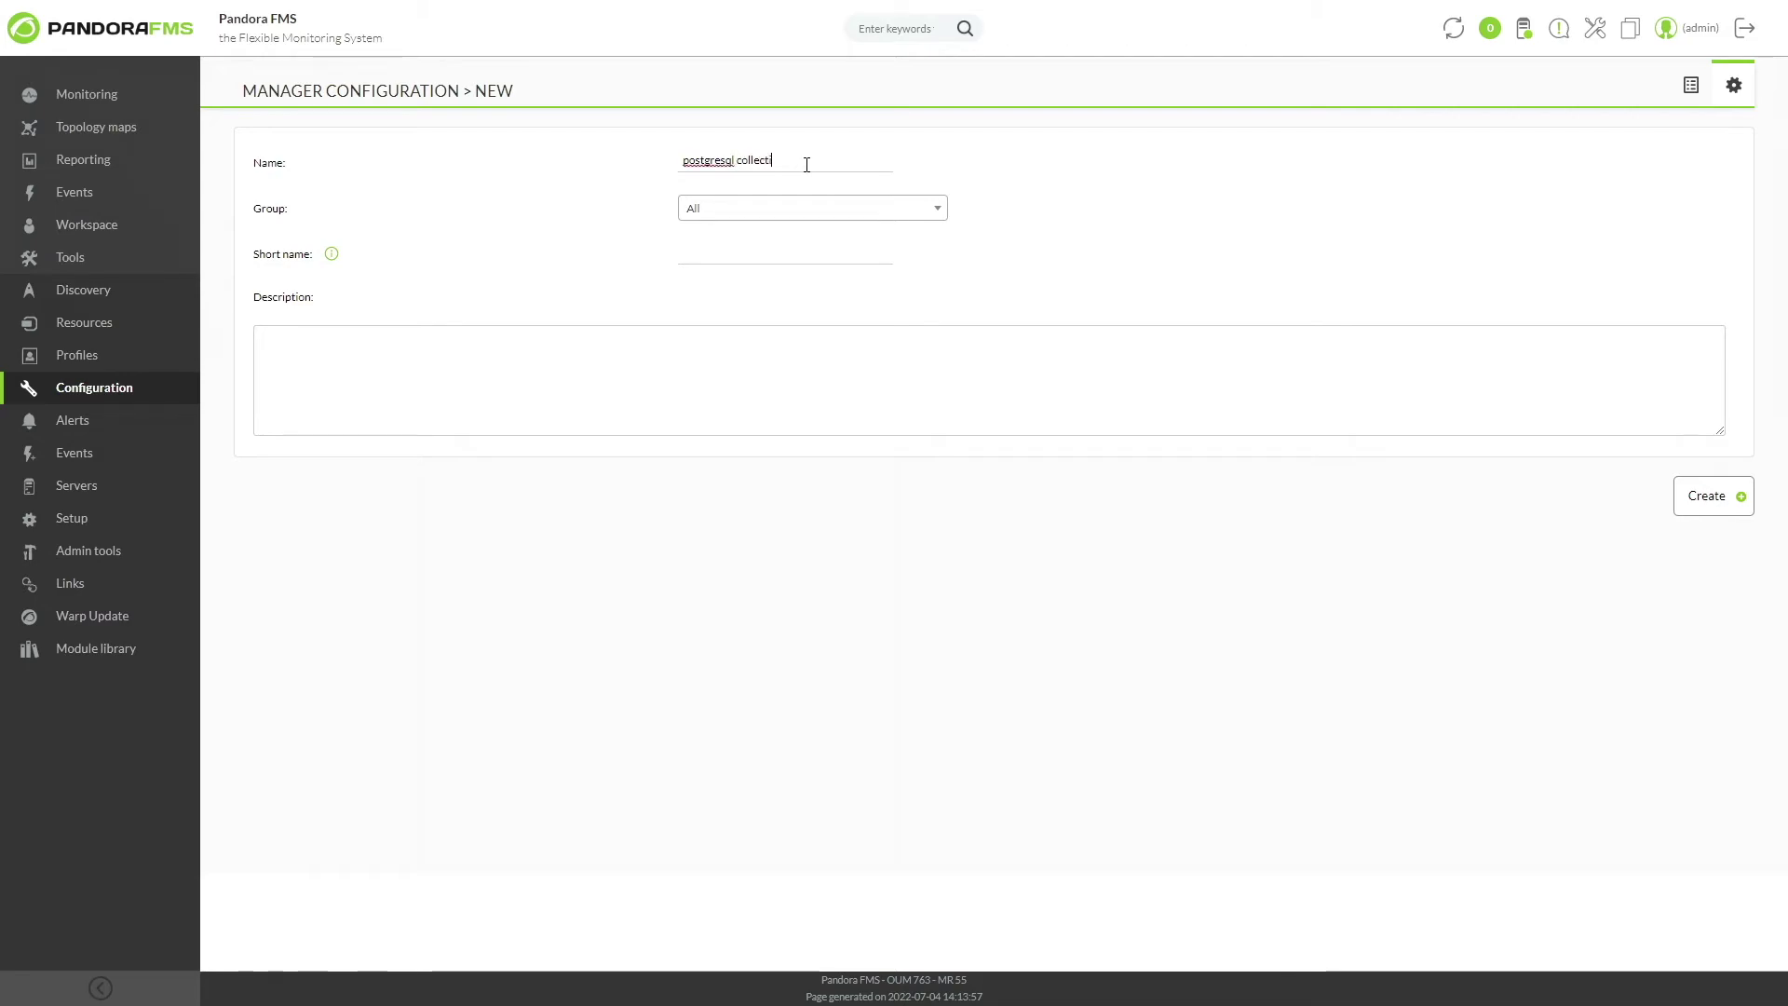
pyautogui.press('Tab')
pyautogui.press('Tab')
pyautogui.write('postg')
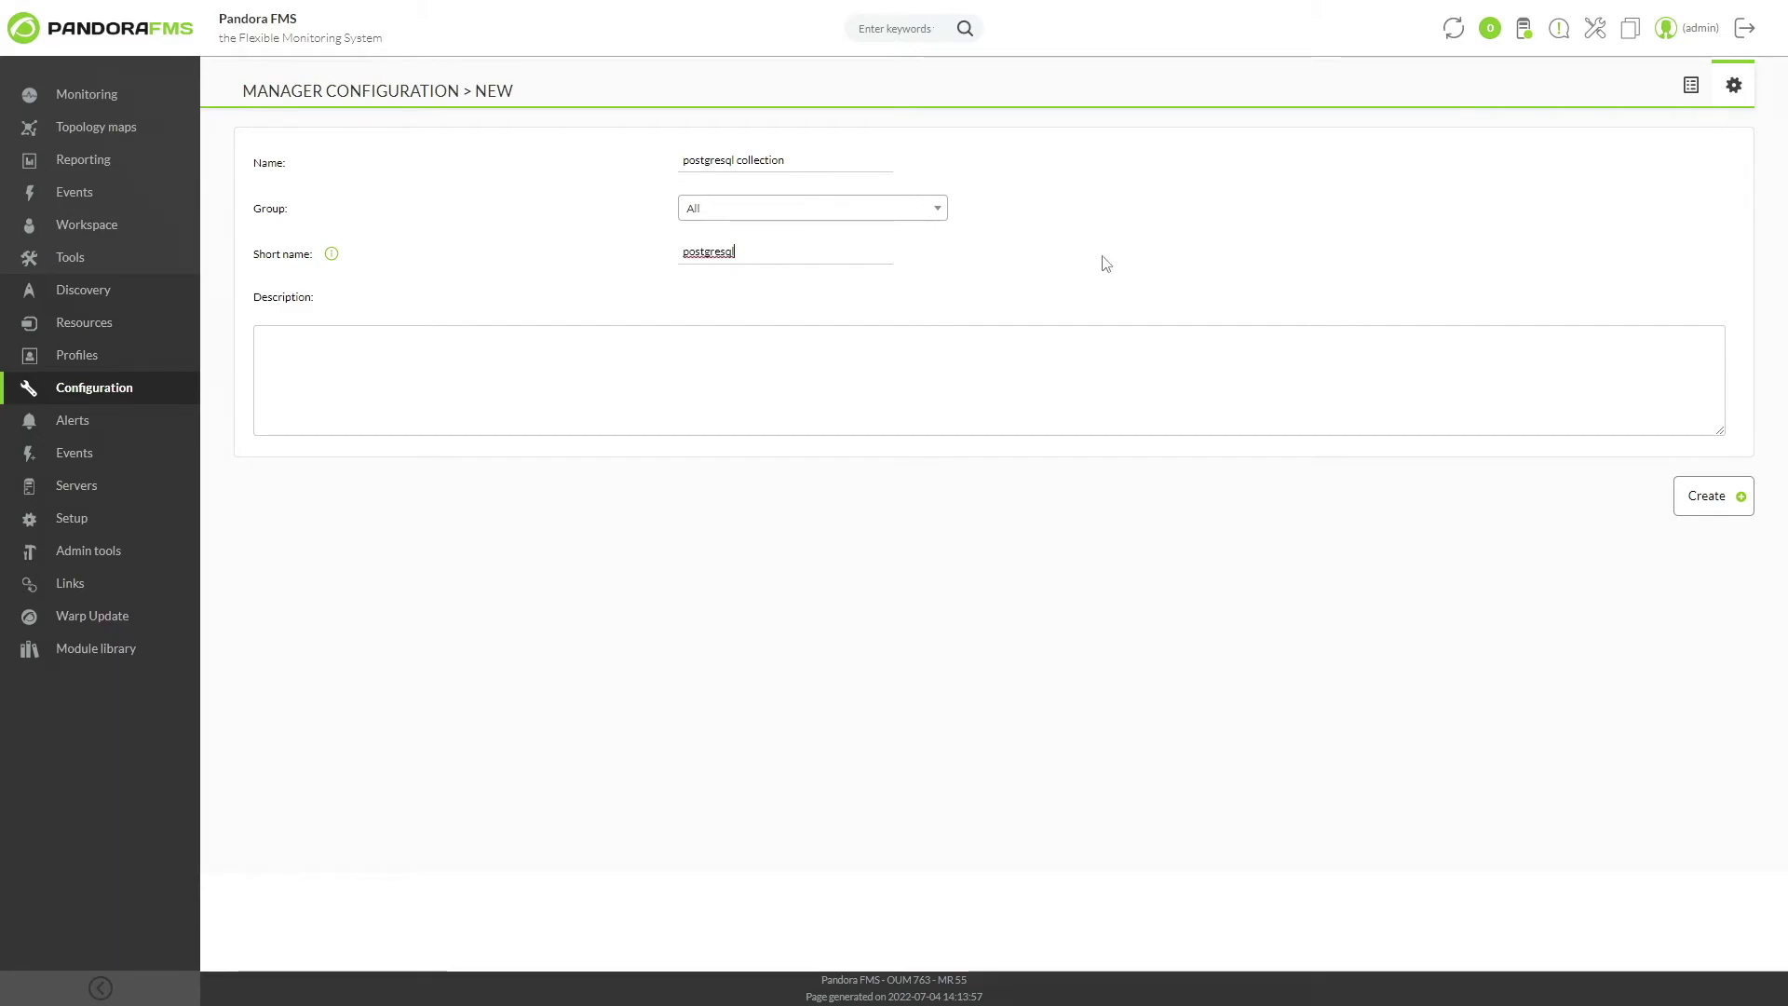
pyautogui.click(1692, 518)
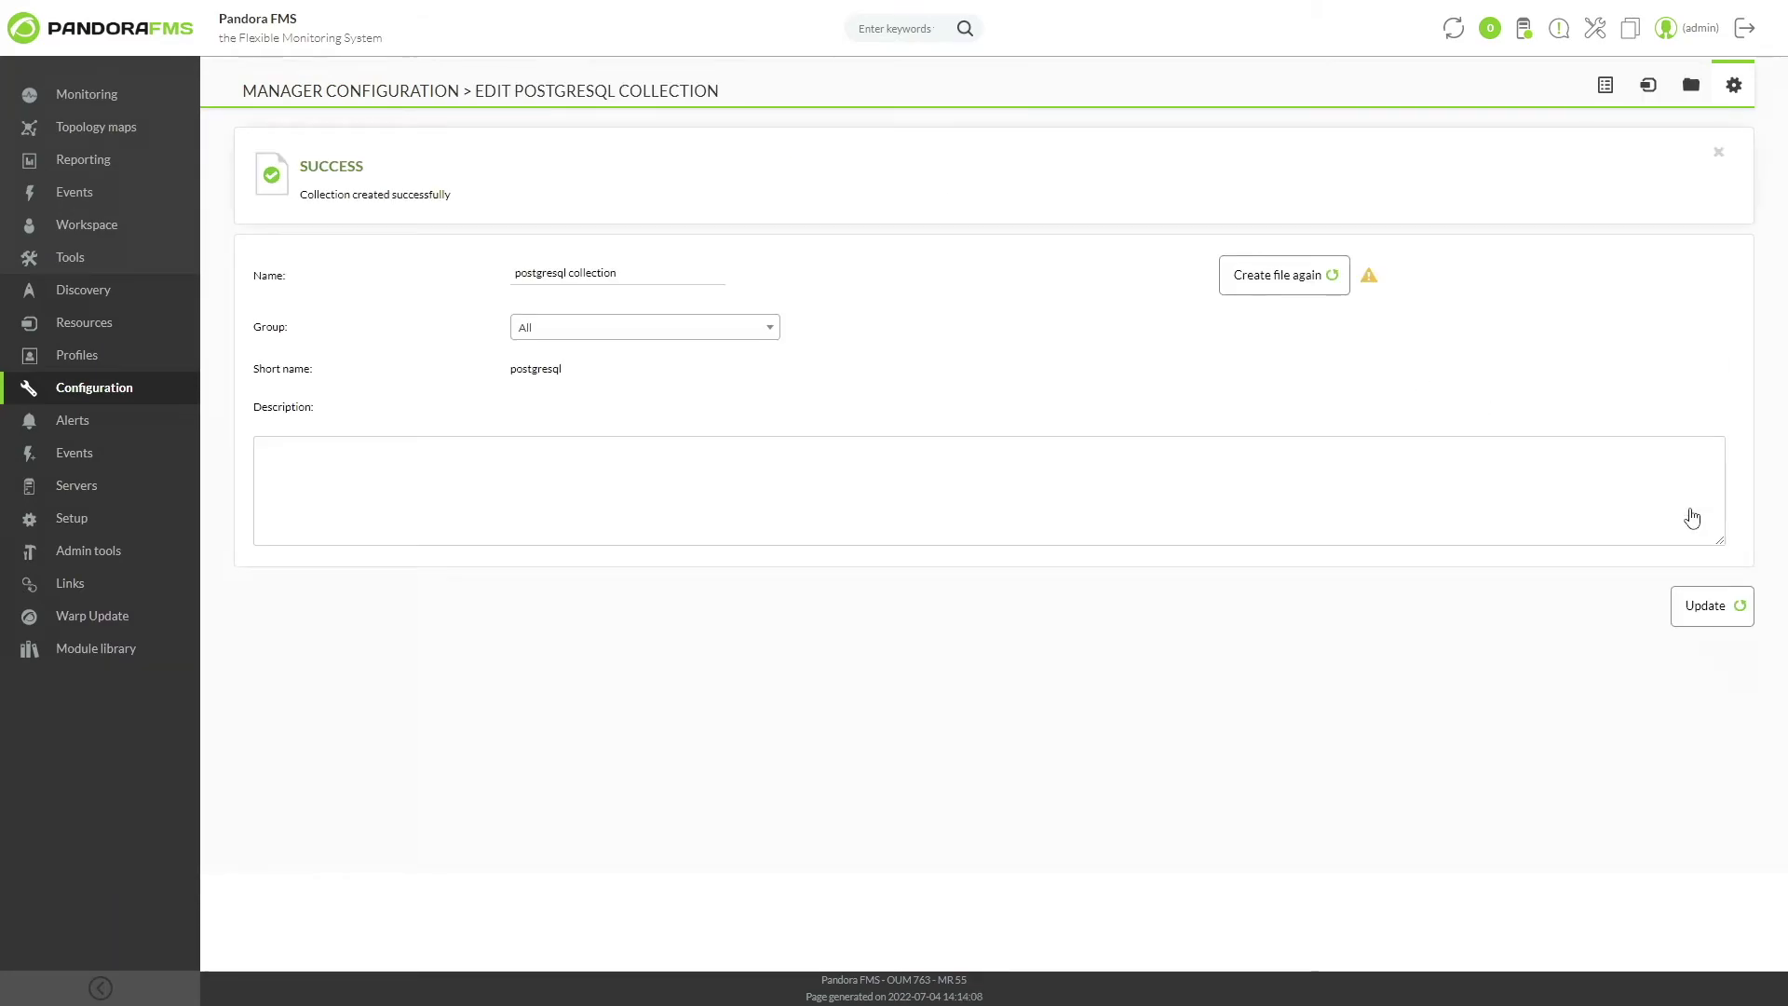
# Create a text file named consultas.conf in the postgresql collection's files.
pyautogui.click(1691, 84)
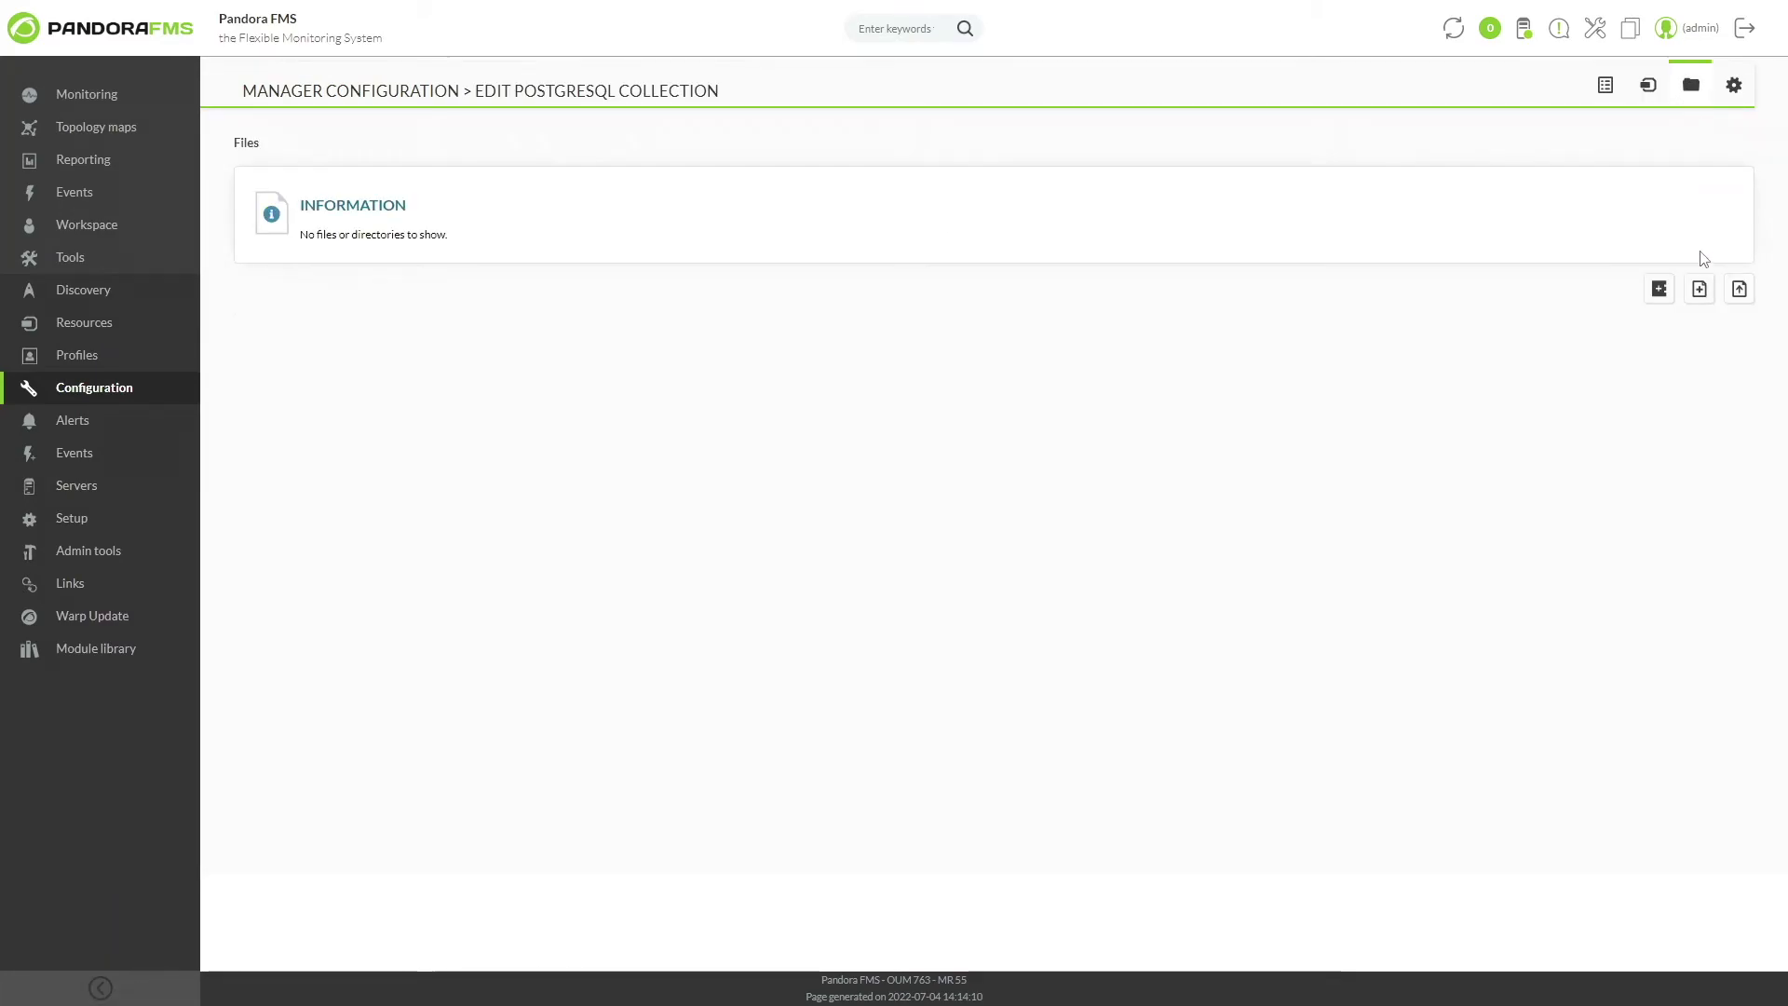
pyautogui.click(1699, 290)
pyautogui.click(943, 524)
pyautogui.write('con')
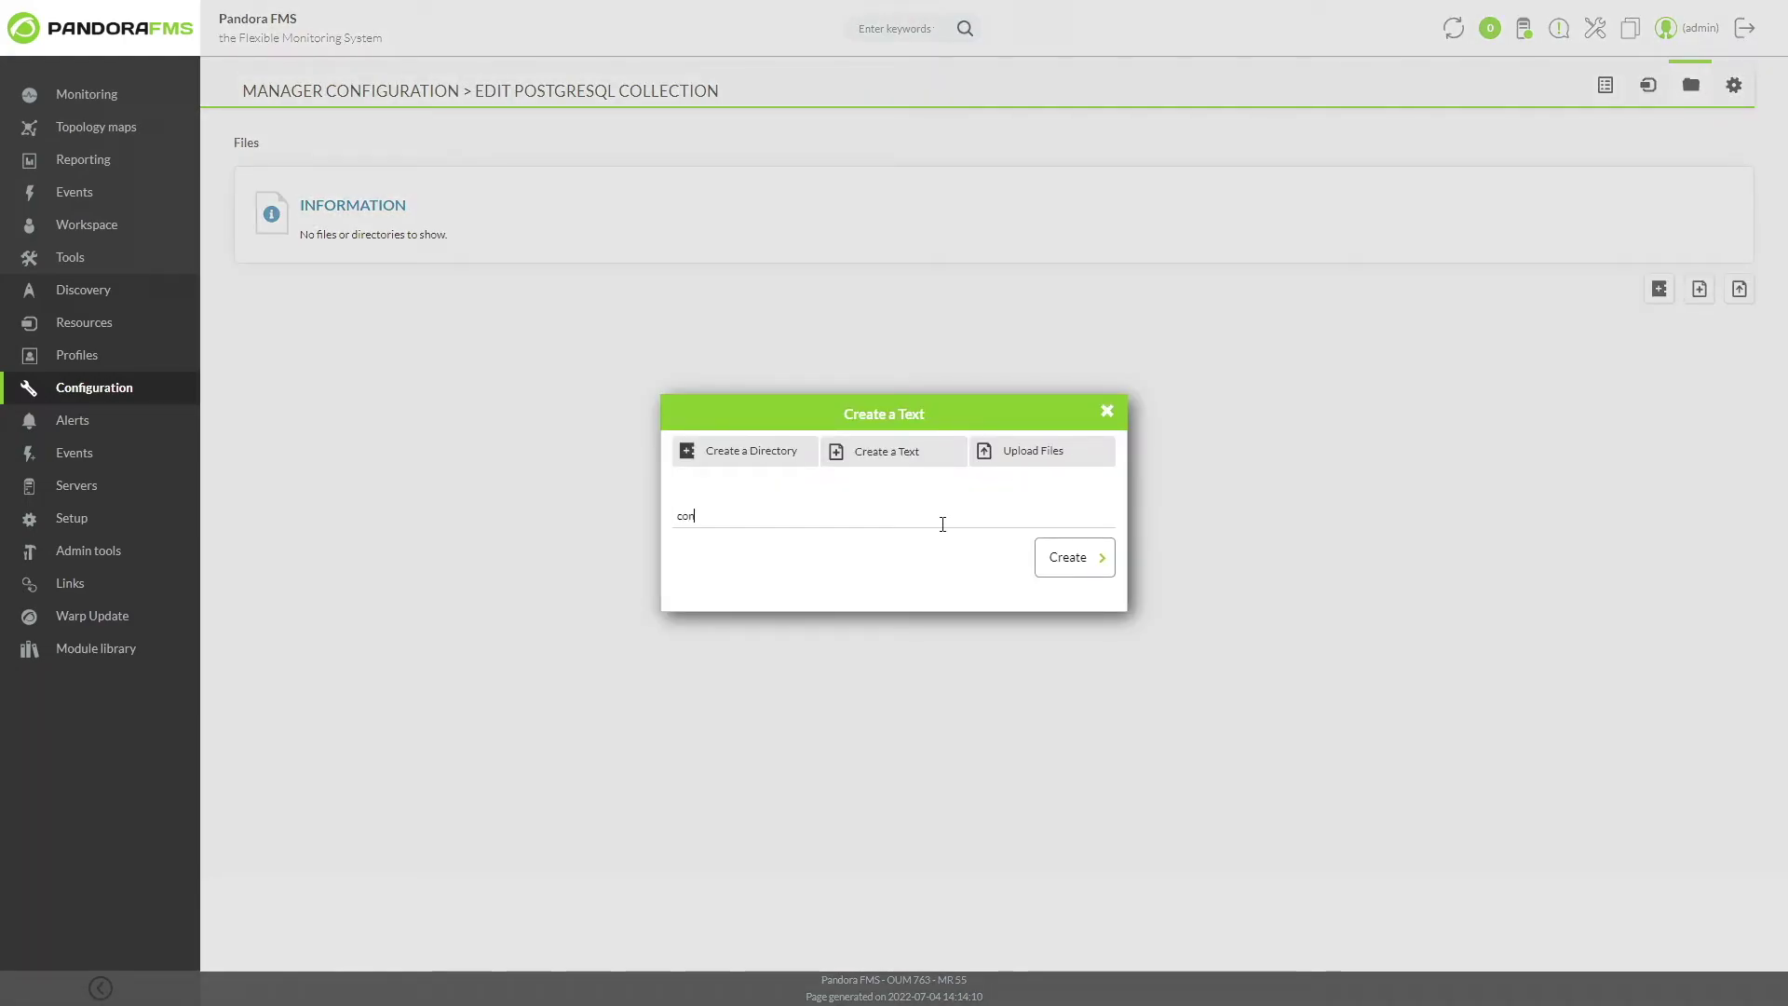
pyautogui.write('sultas.conf')
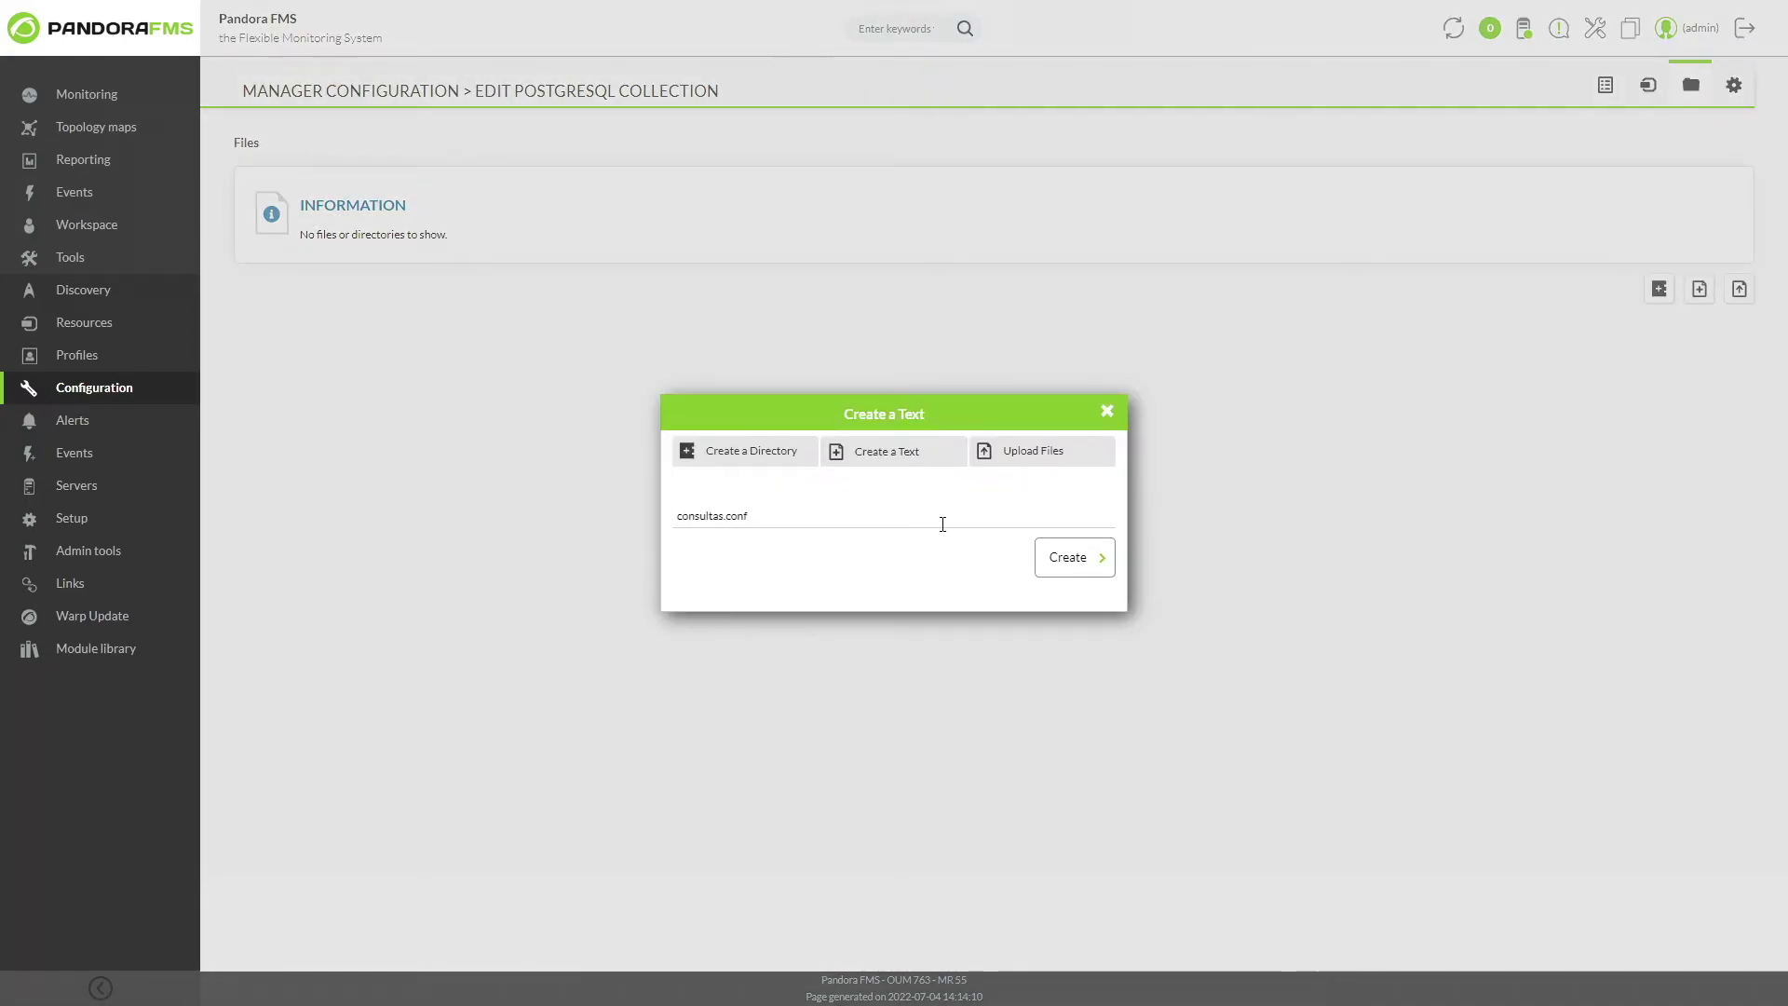
pyautogui.click(1055, 558)
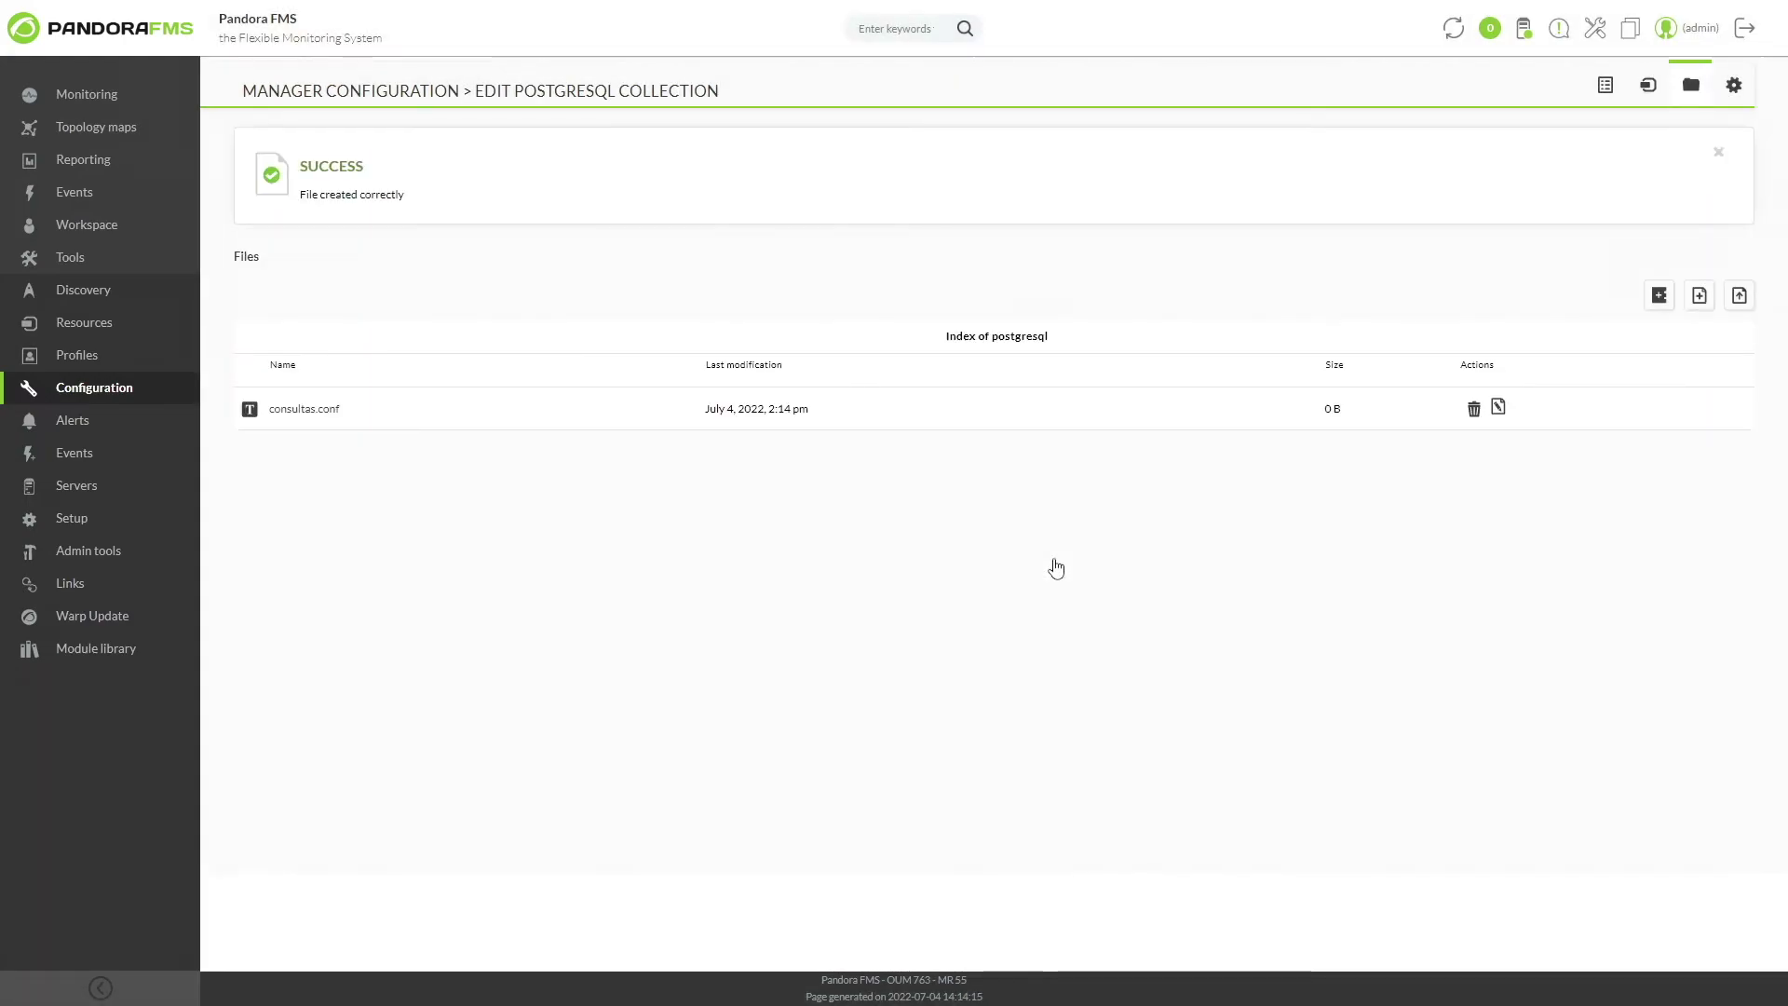
# Enter "Primera_Fila:select * from pfms where ID=1::generic_data_string:Contenido de la primera columna" as the content of consultas.conf.
pyautogui.click(1496, 407)
pyautogui.click(1141, 303)
pyautogui.write('Primera_Fila:select * from pfms where ID=1::generic_data_string:Contenido de la primera columna')
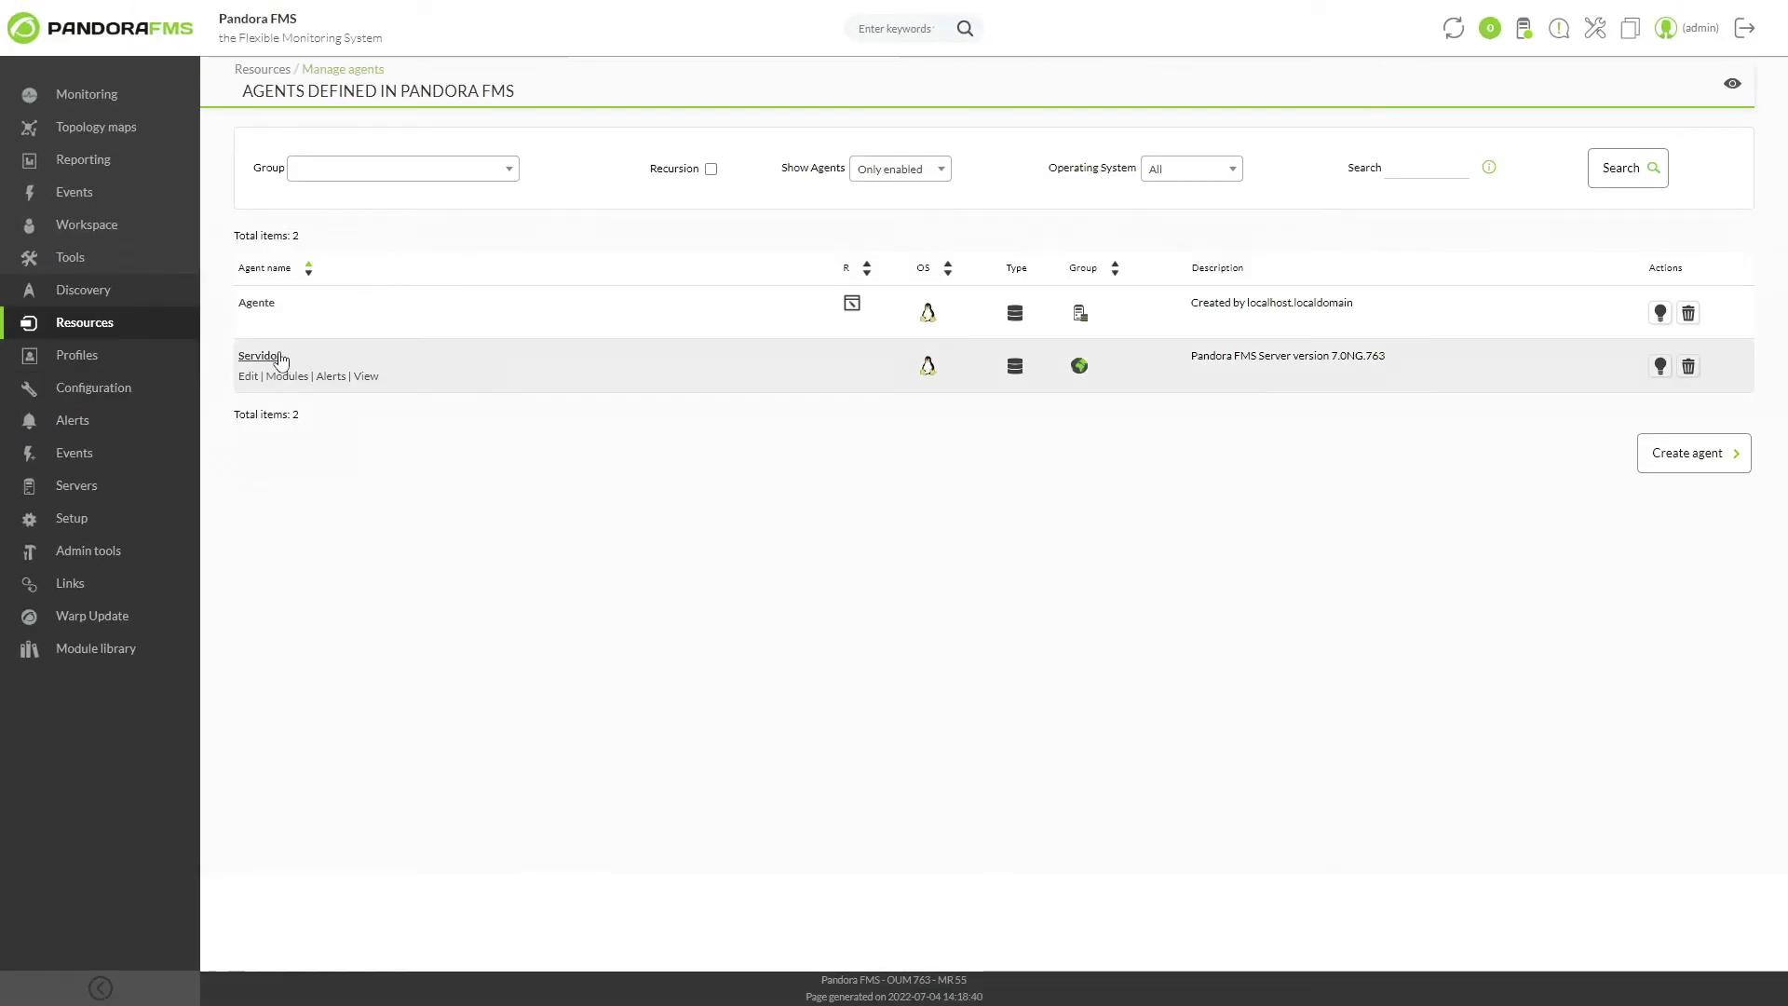
# Begin another plugin server module for Agente from the agent's module list.
pyautogui.click(287, 322)
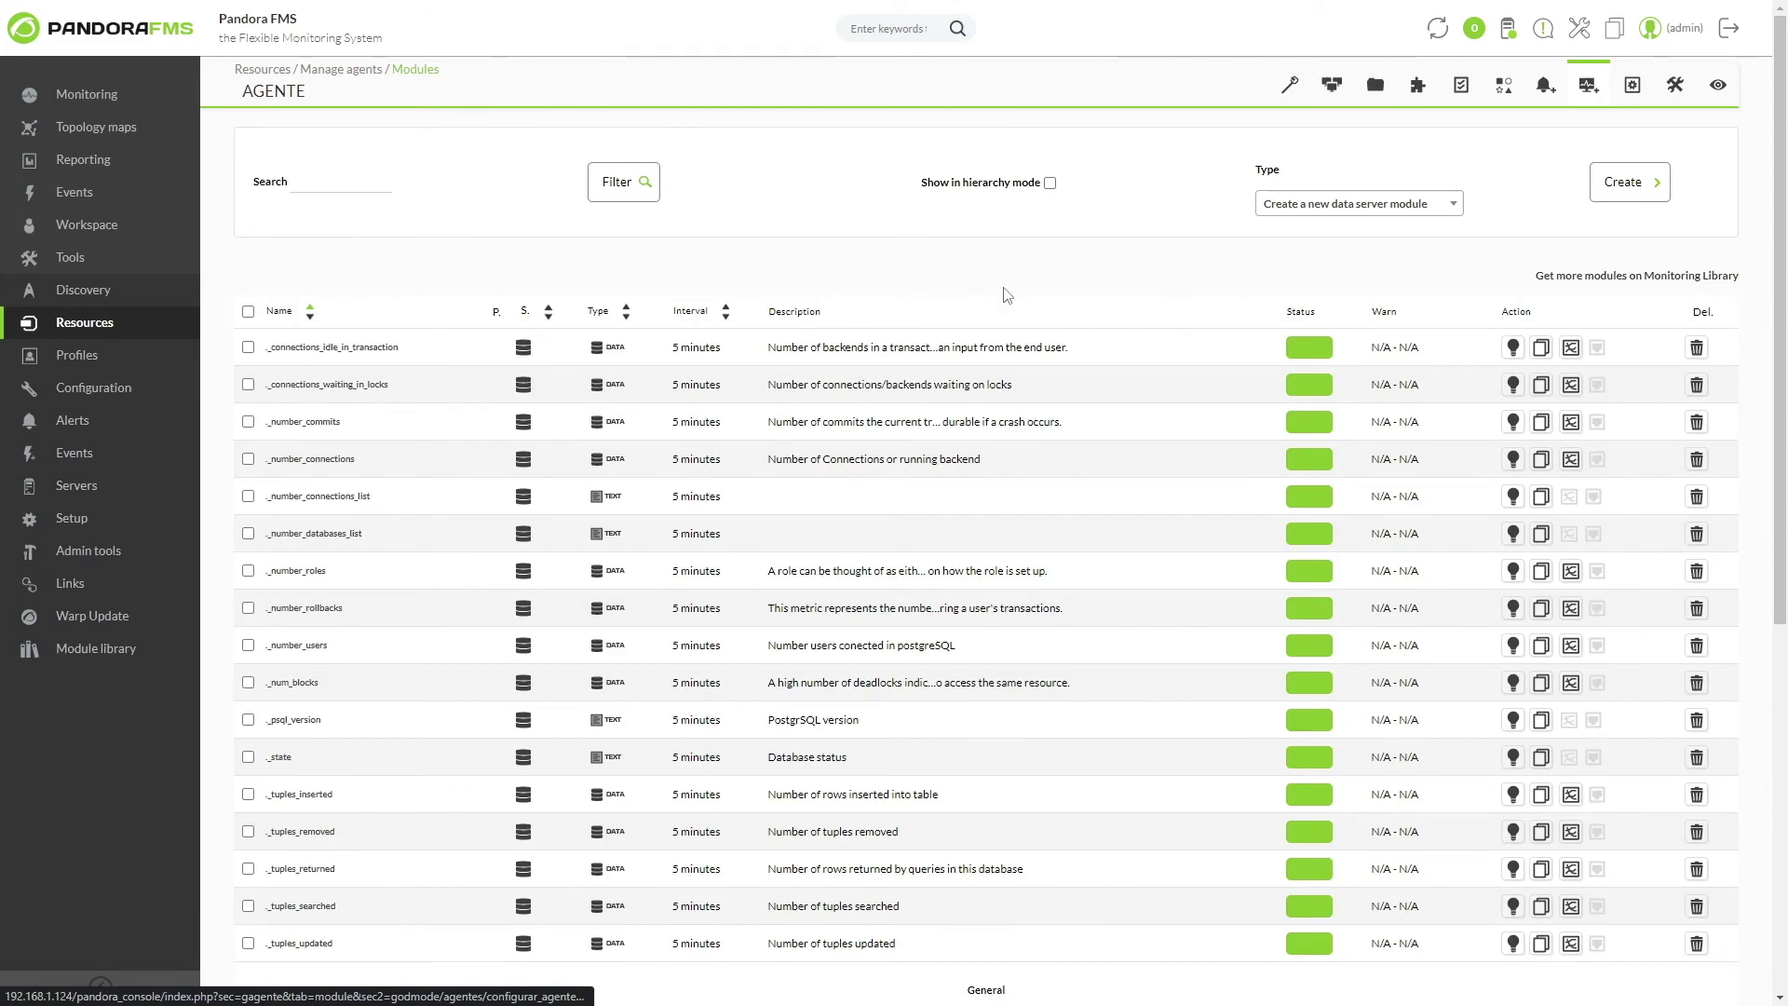
pyautogui.click(1350, 203)
pyautogui.click(1402, 331)
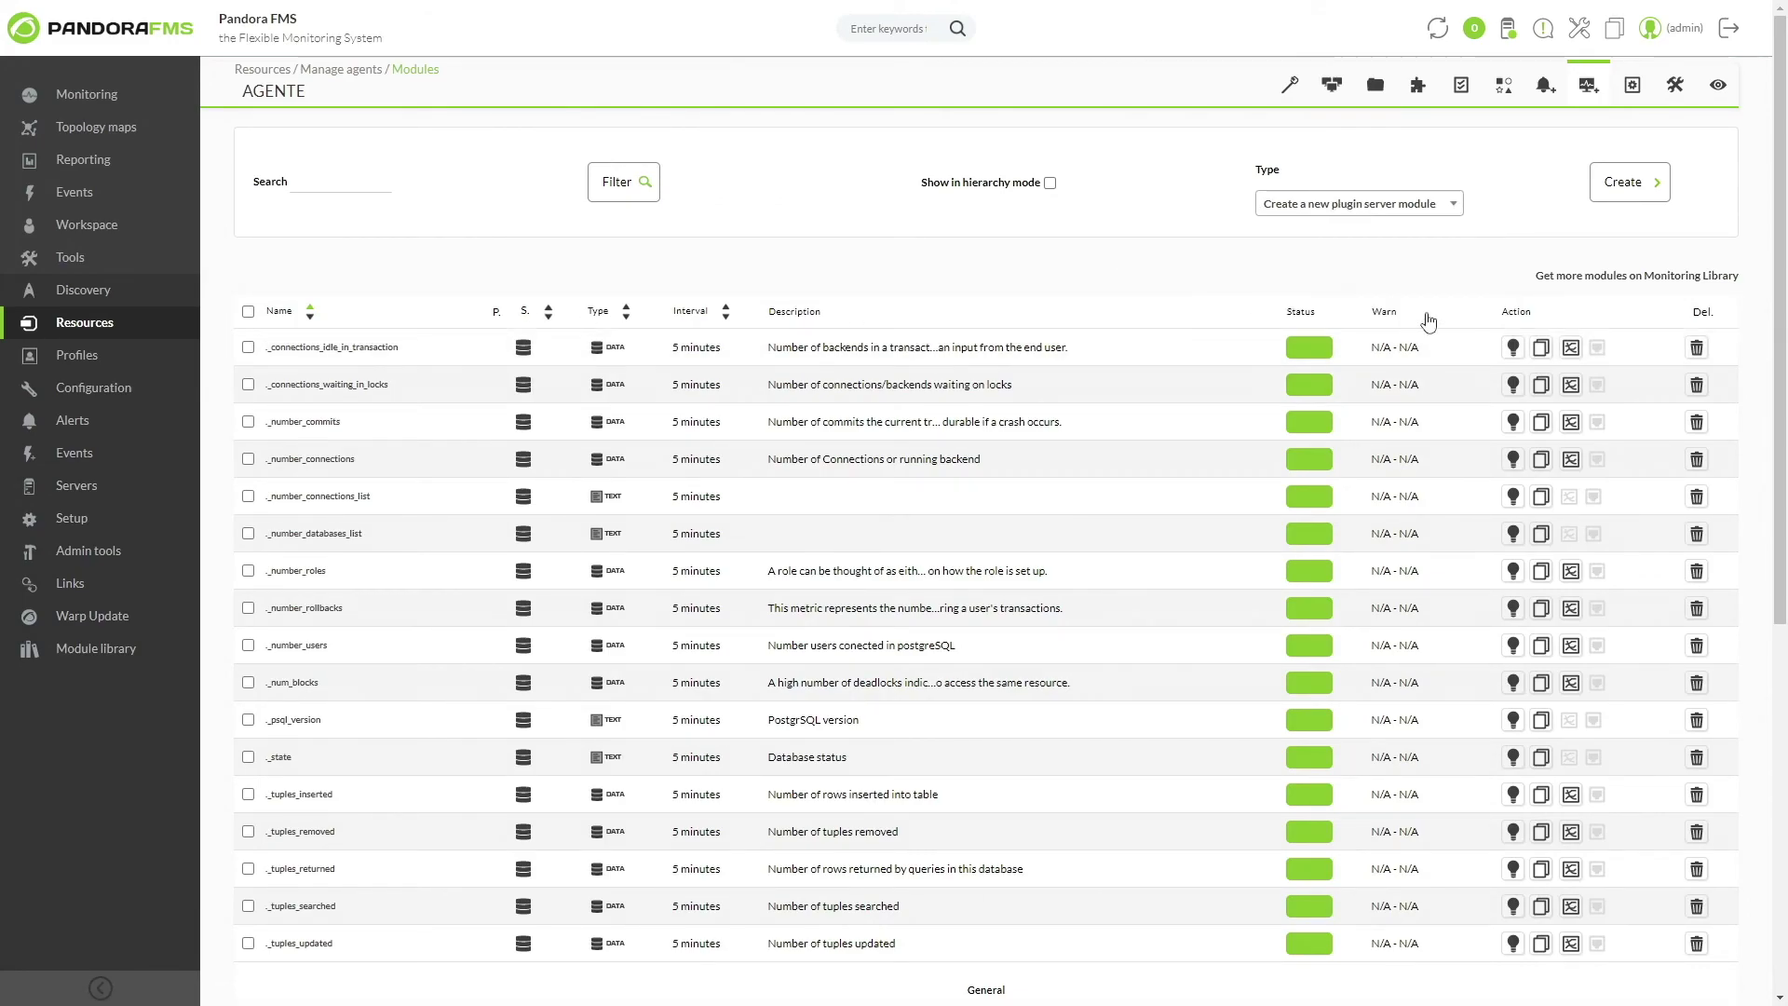
pyautogui.click(1627, 181)
# Name the new plugin module Postgre custom and set its type to Generic string.
pyautogui.click(789, 258)
pyautogui.write('Postgre')
pyautogui.write(' cst')
pyautogui.write('tom')
pyautogui.click(782, 310)
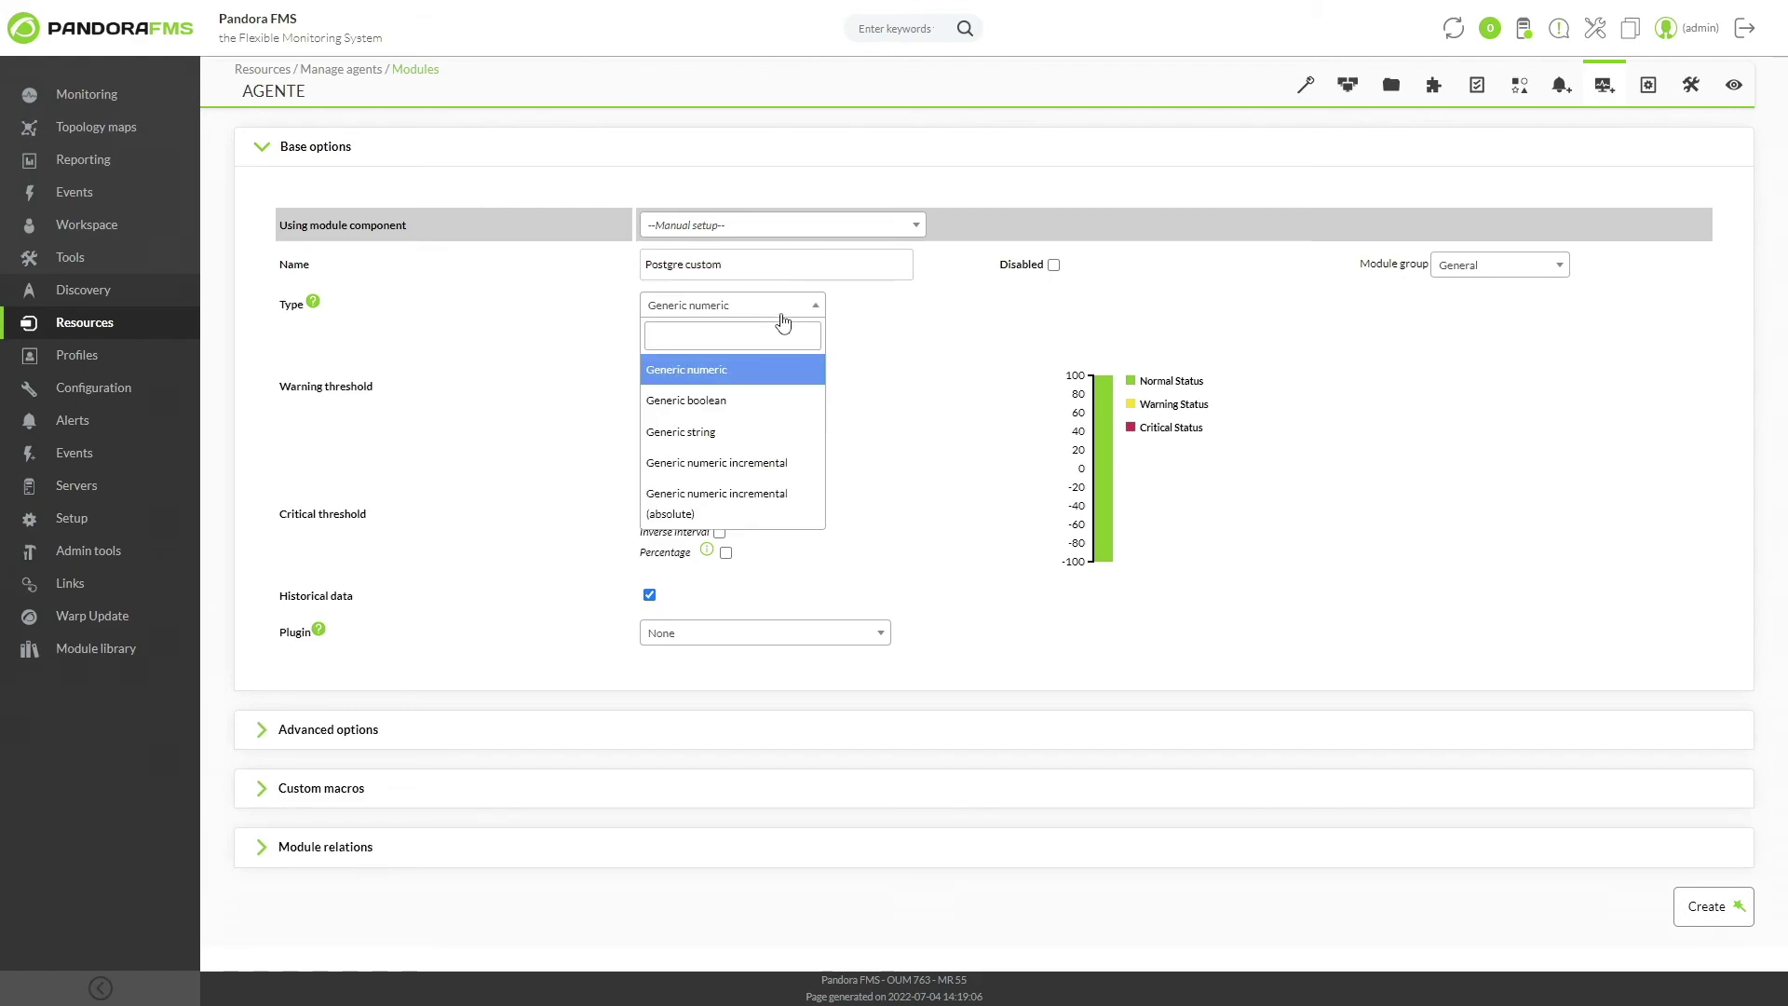
pyautogui.click(739, 430)
# Assign the Pandora PostgreSQL plugin to the Postgre custom module.
pyautogui.click(669, 493)
pyautogui.scroll(-5, 798, 583)
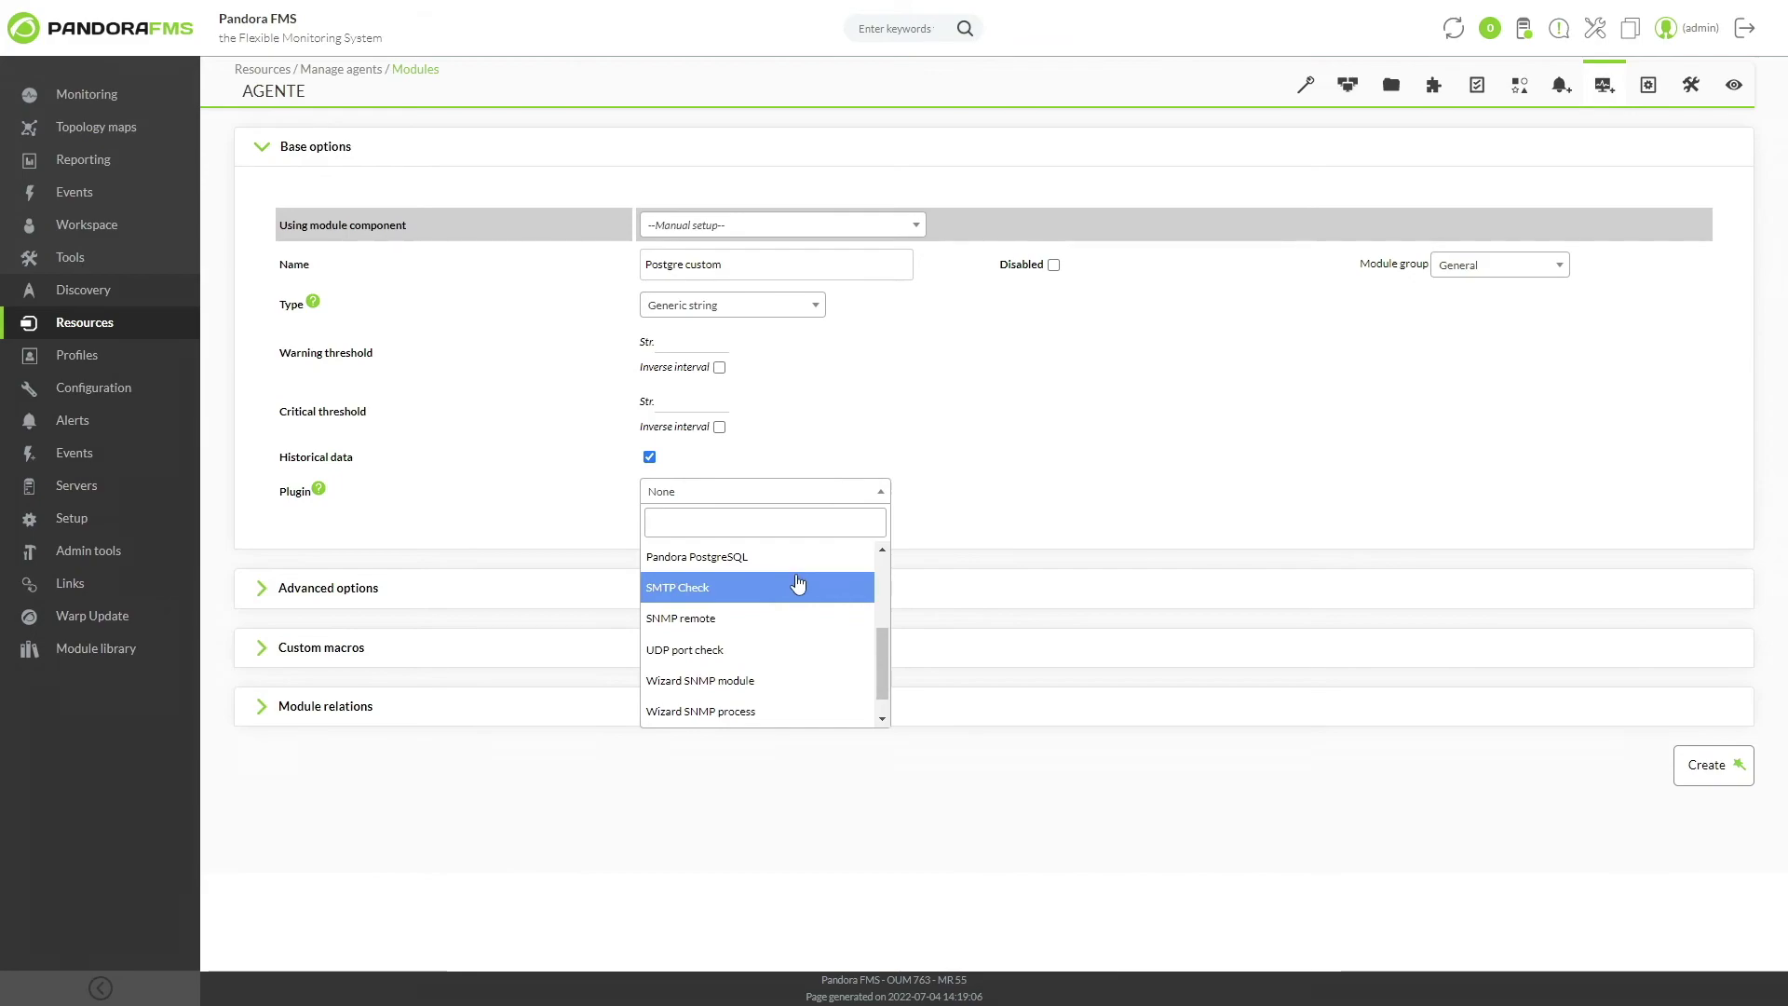
pyautogui.click(740, 557)
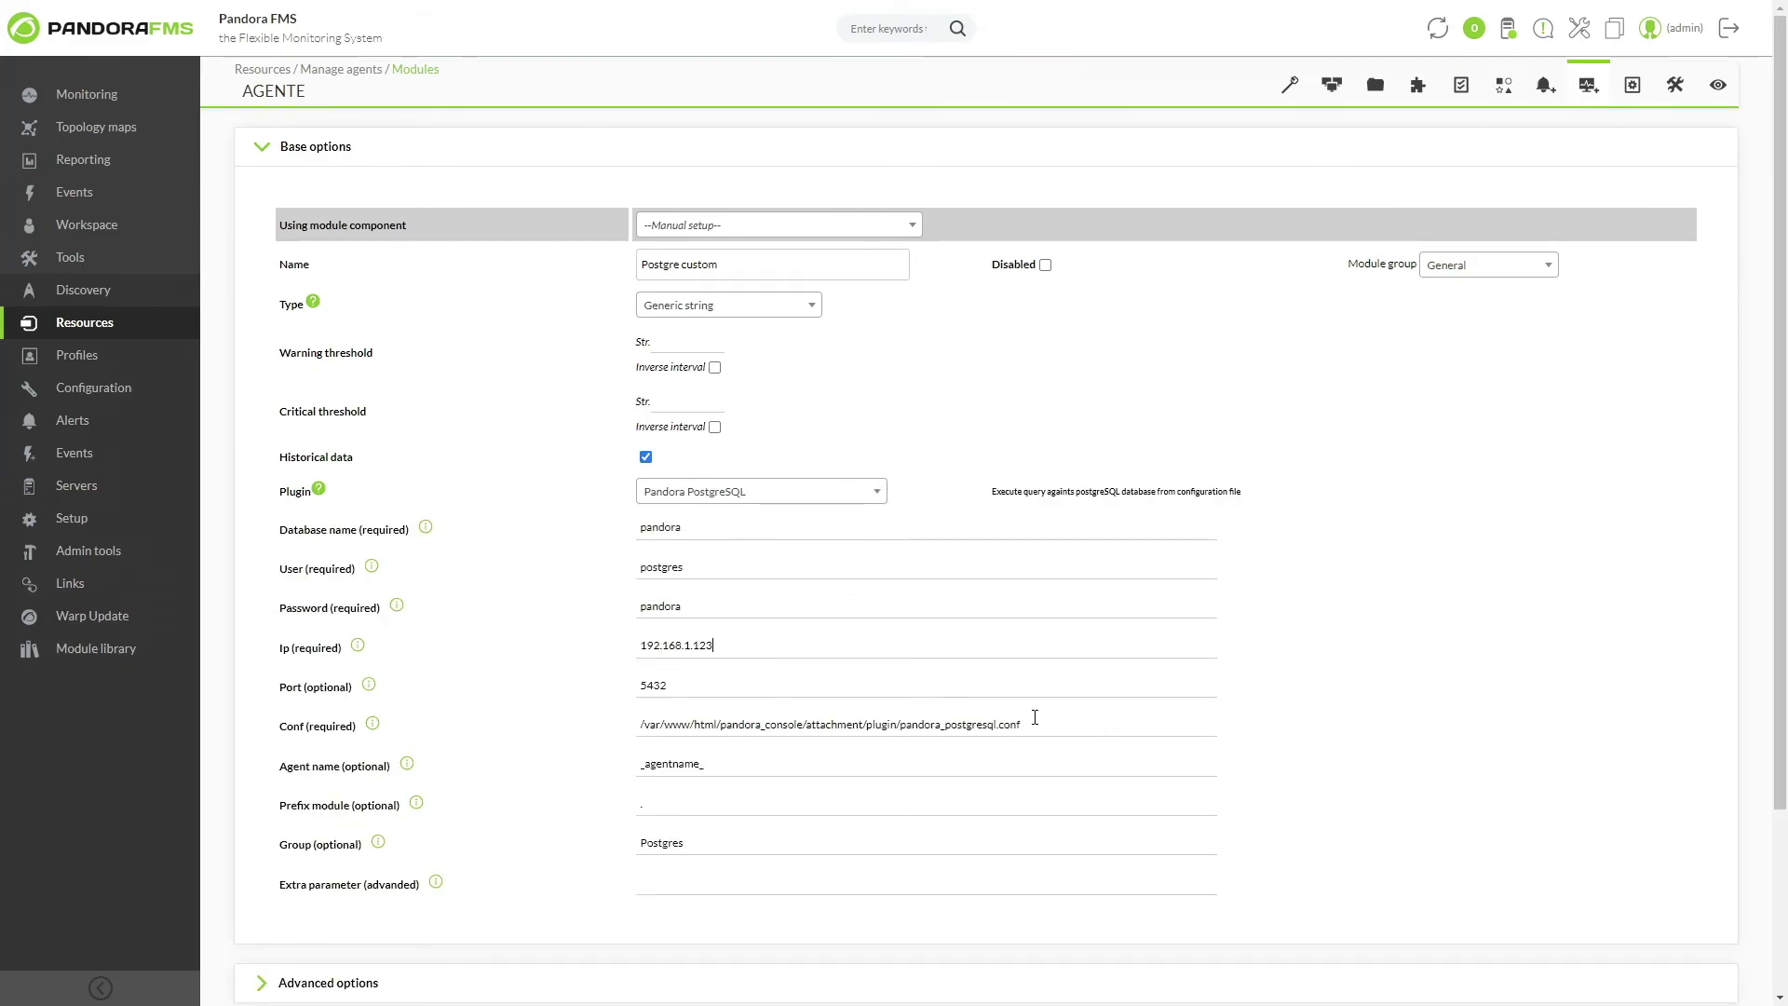
# Set the Conf path to /var/www/html/pandora_console/attachment/collection/postgresql/consultas.conf and create the module.
pyautogui.moveTo(1035, 717); pyautogui.dragTo(636, 726)
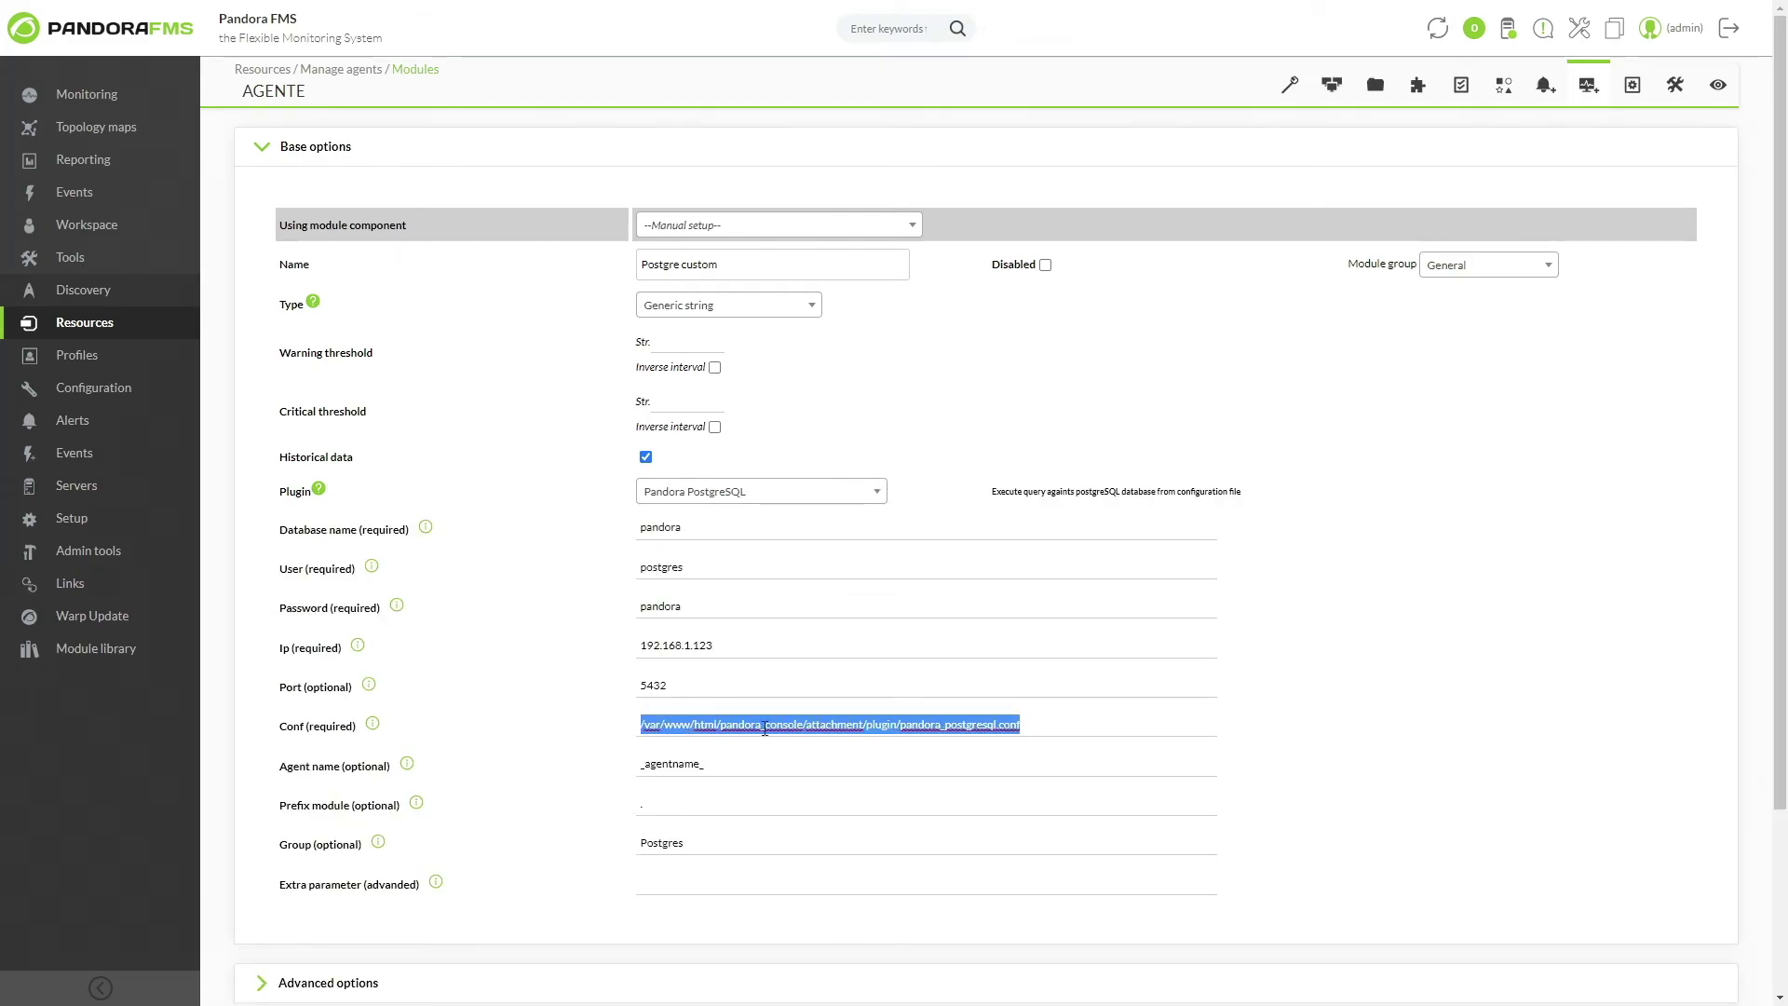
pyautogui.write('/var/www/html/pandora_console/attachment/collection/postgresql/consultas.conf')
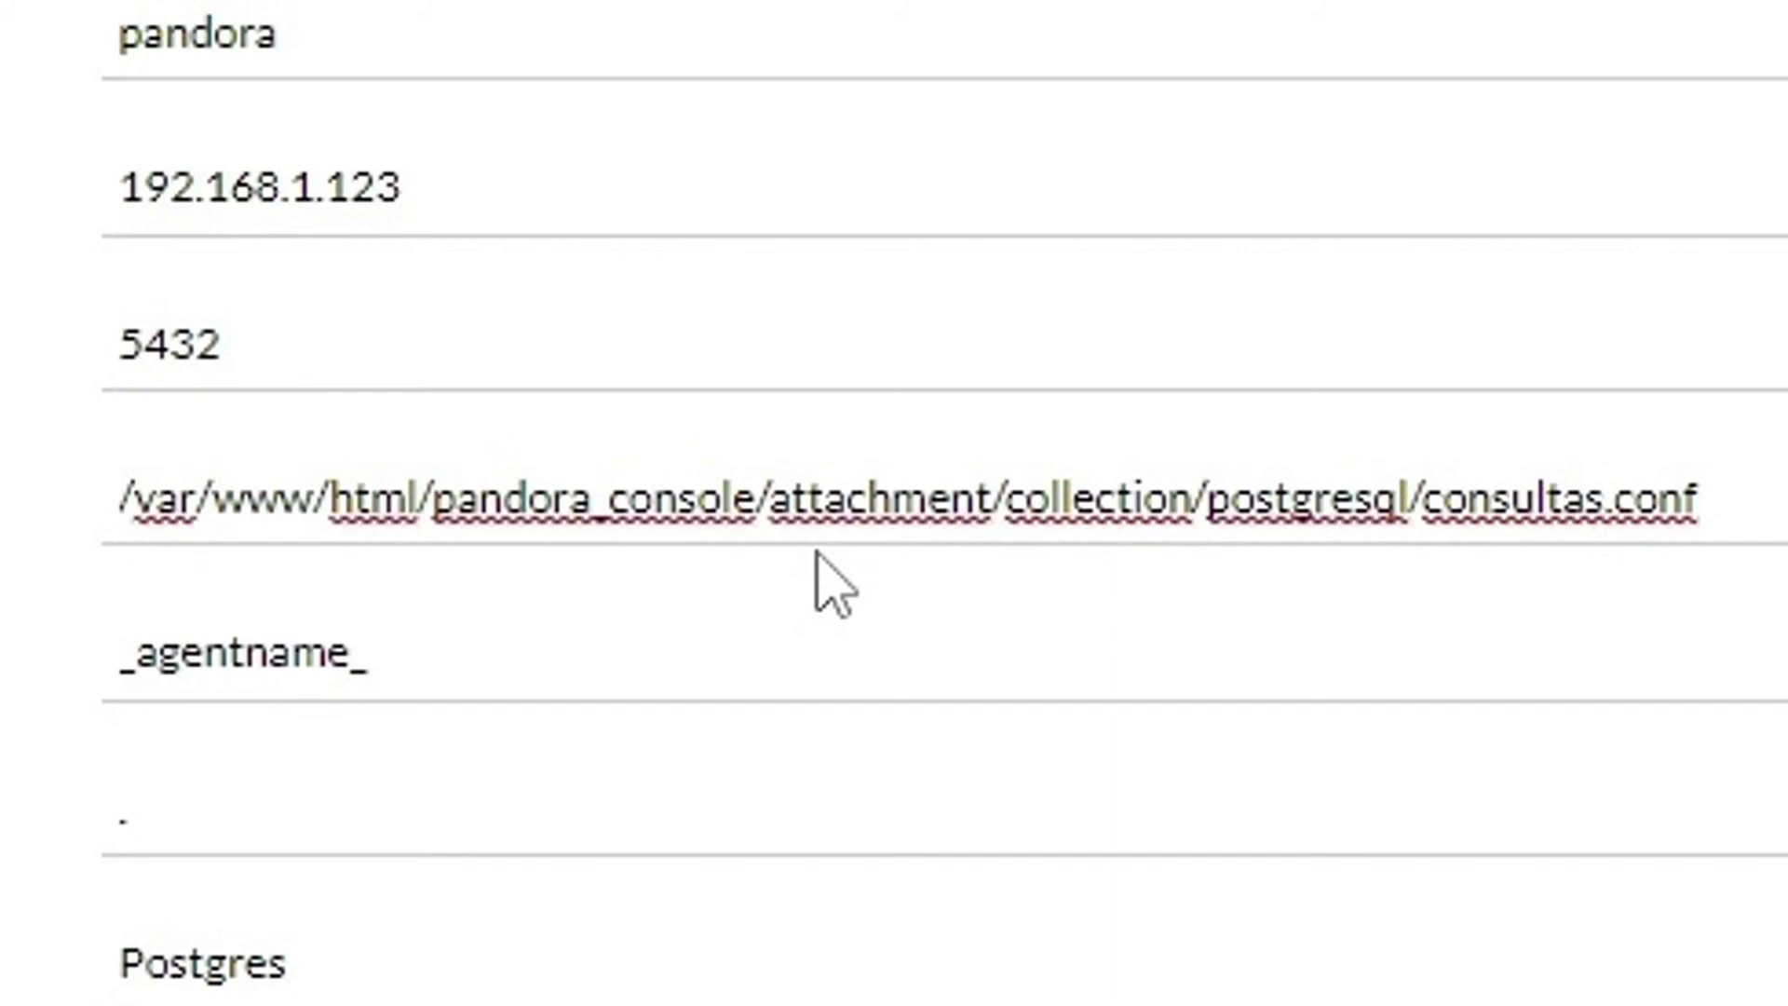
pyautogui.scroll(-3, 1600, 838)
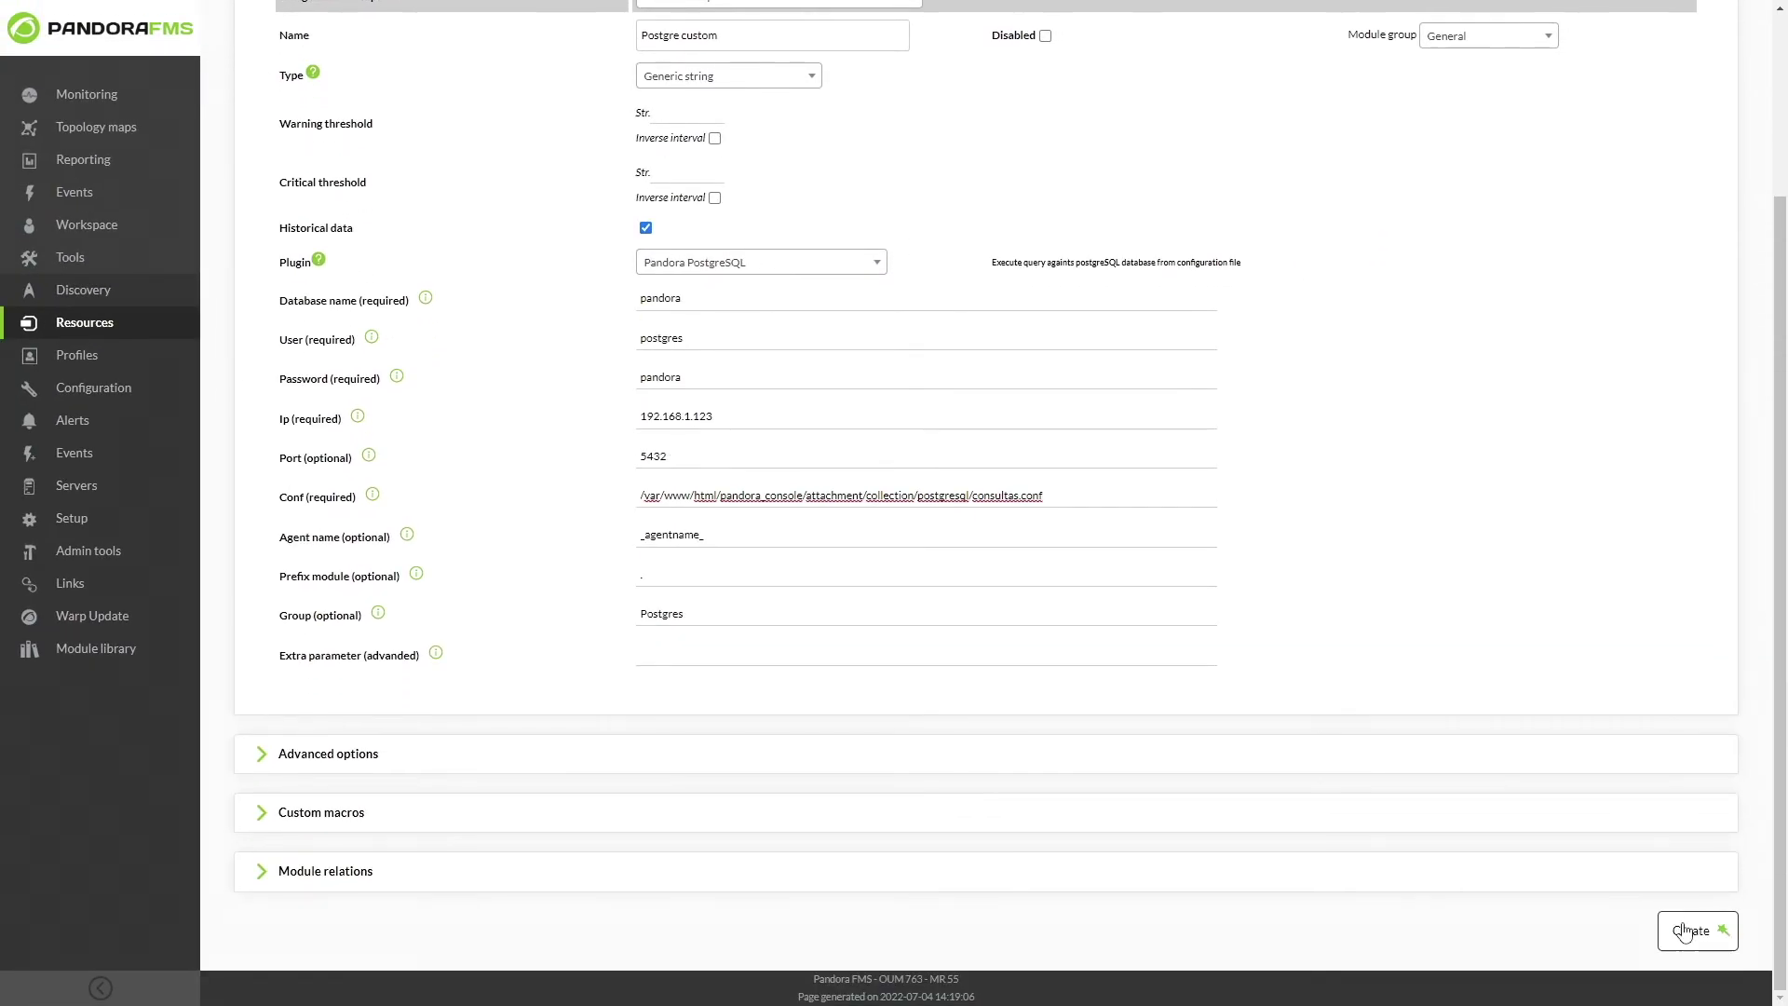
pyautogui.click(1693, 930)
# Open Agente's module list from its main view and check the plugin modules in the General group.
pyautogui.click(1721, 89)
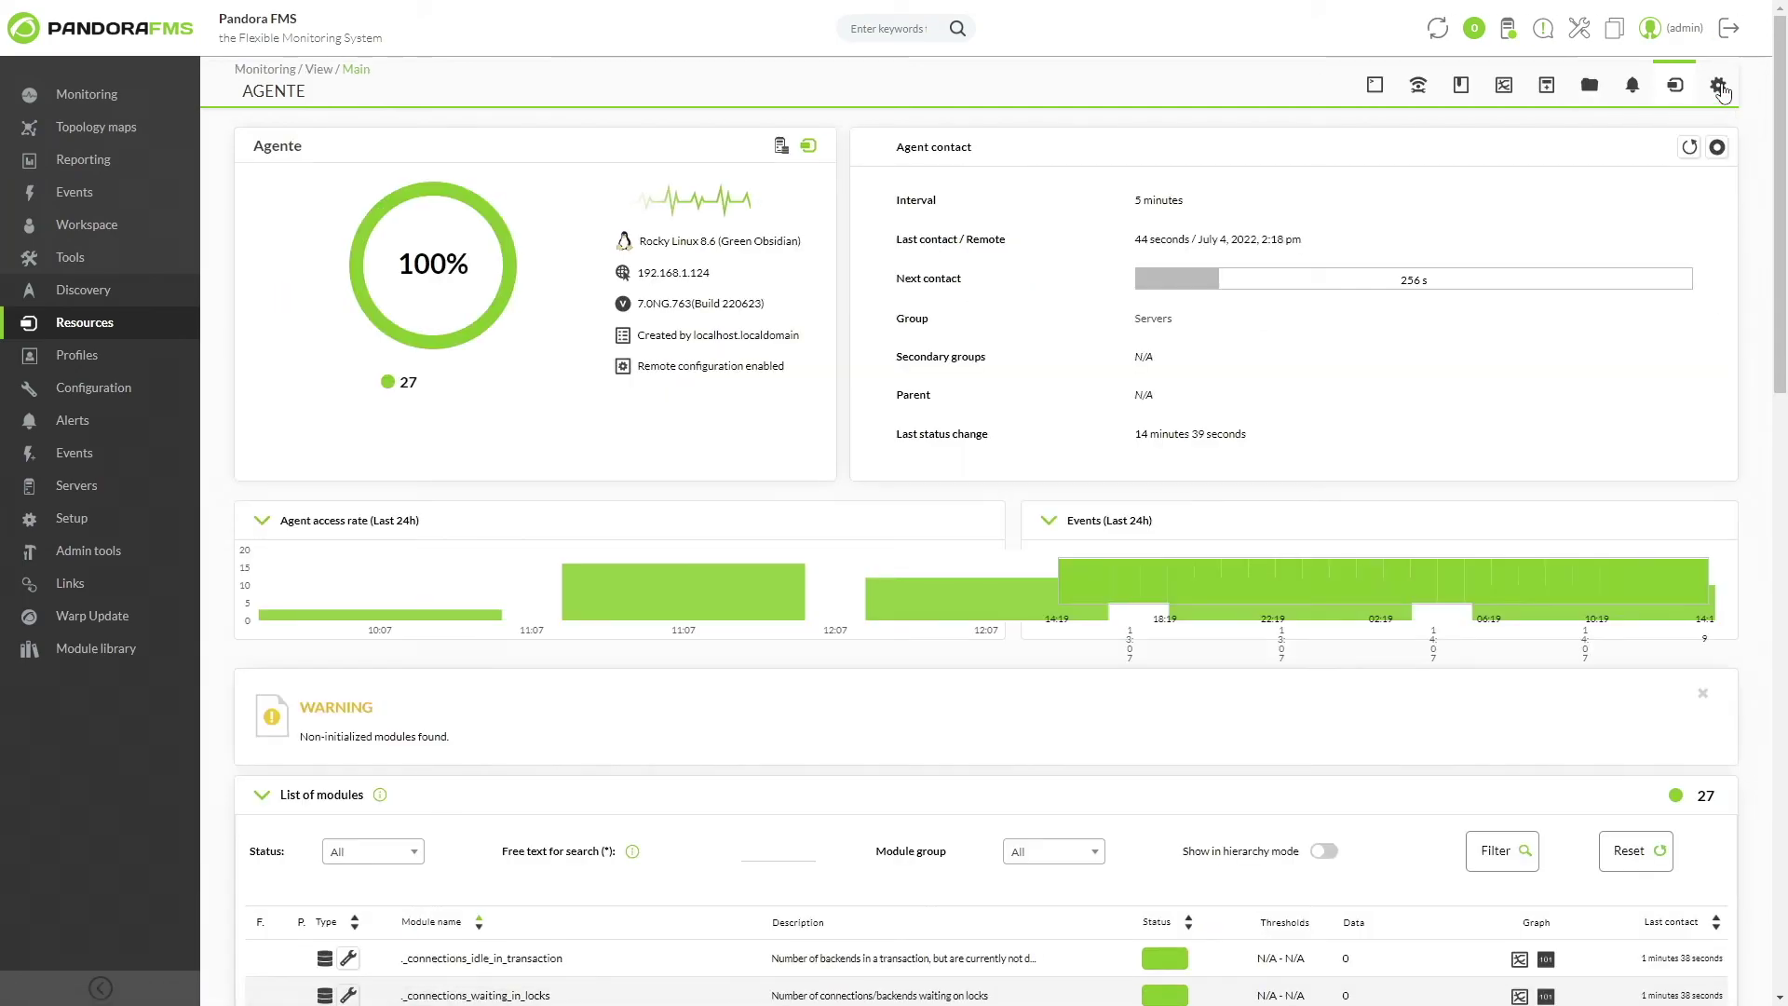
pyautogui.click(1720, 88)
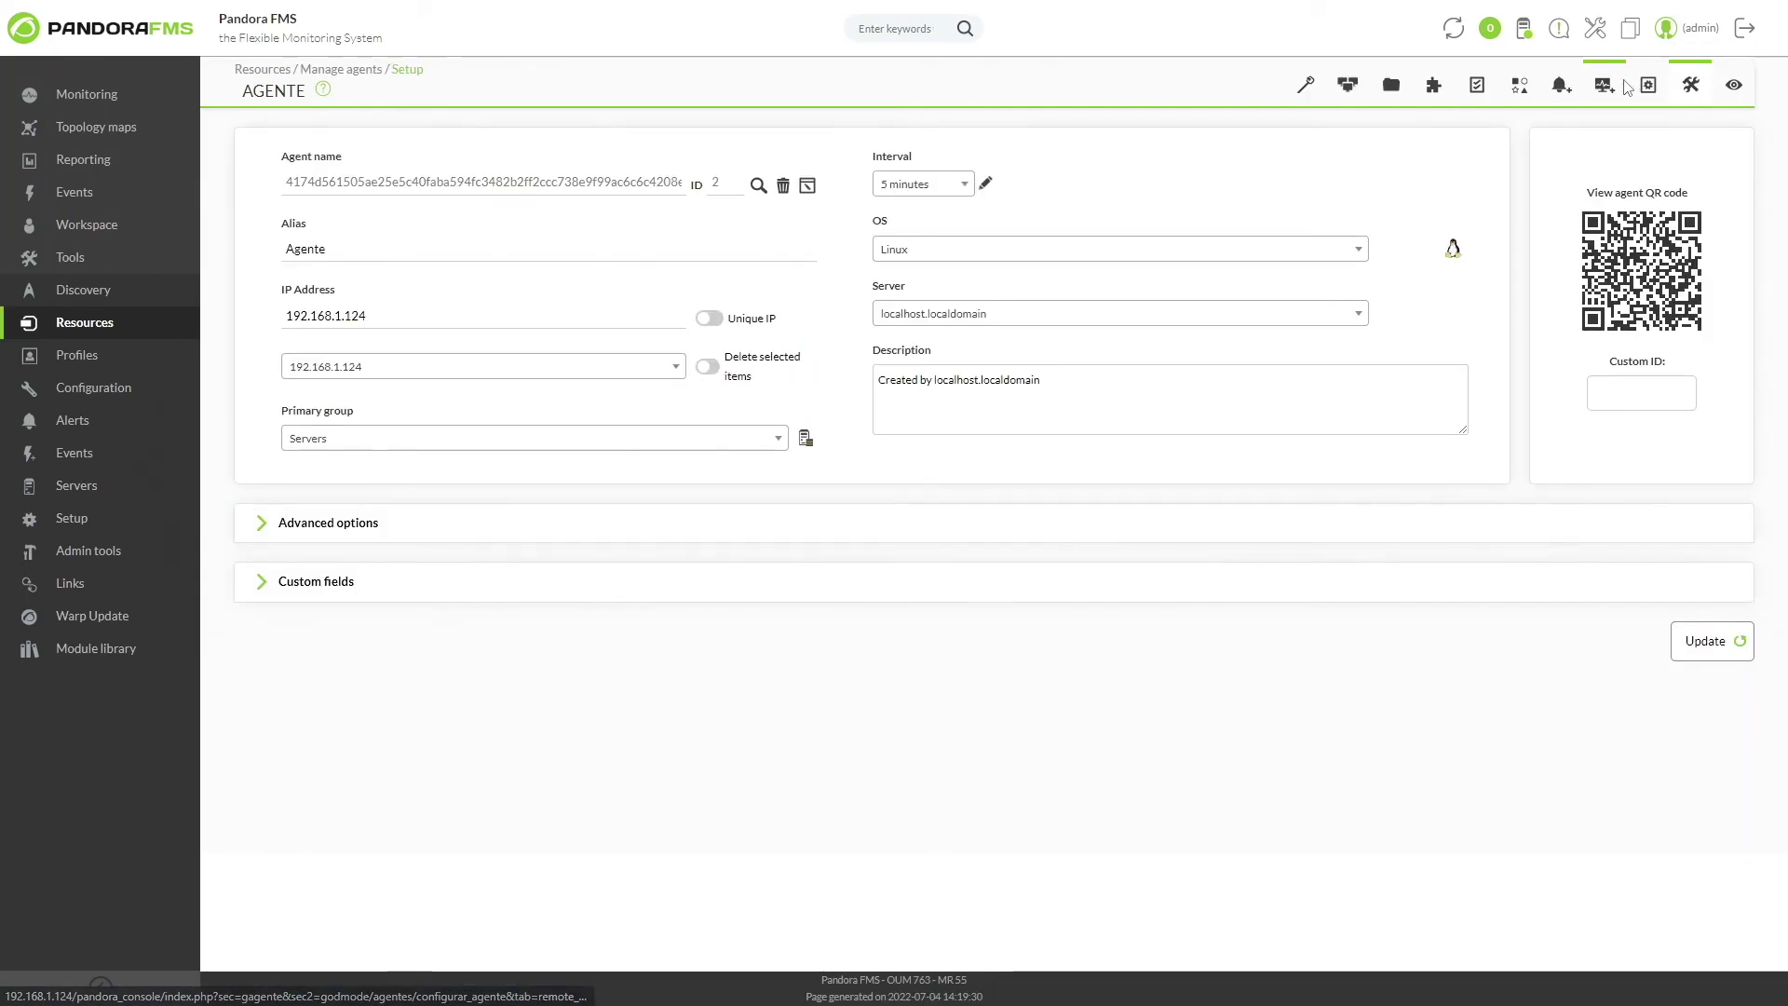
pyautogui.click(1620, 86)
pyautogui.scroll(-10, 308, 724)
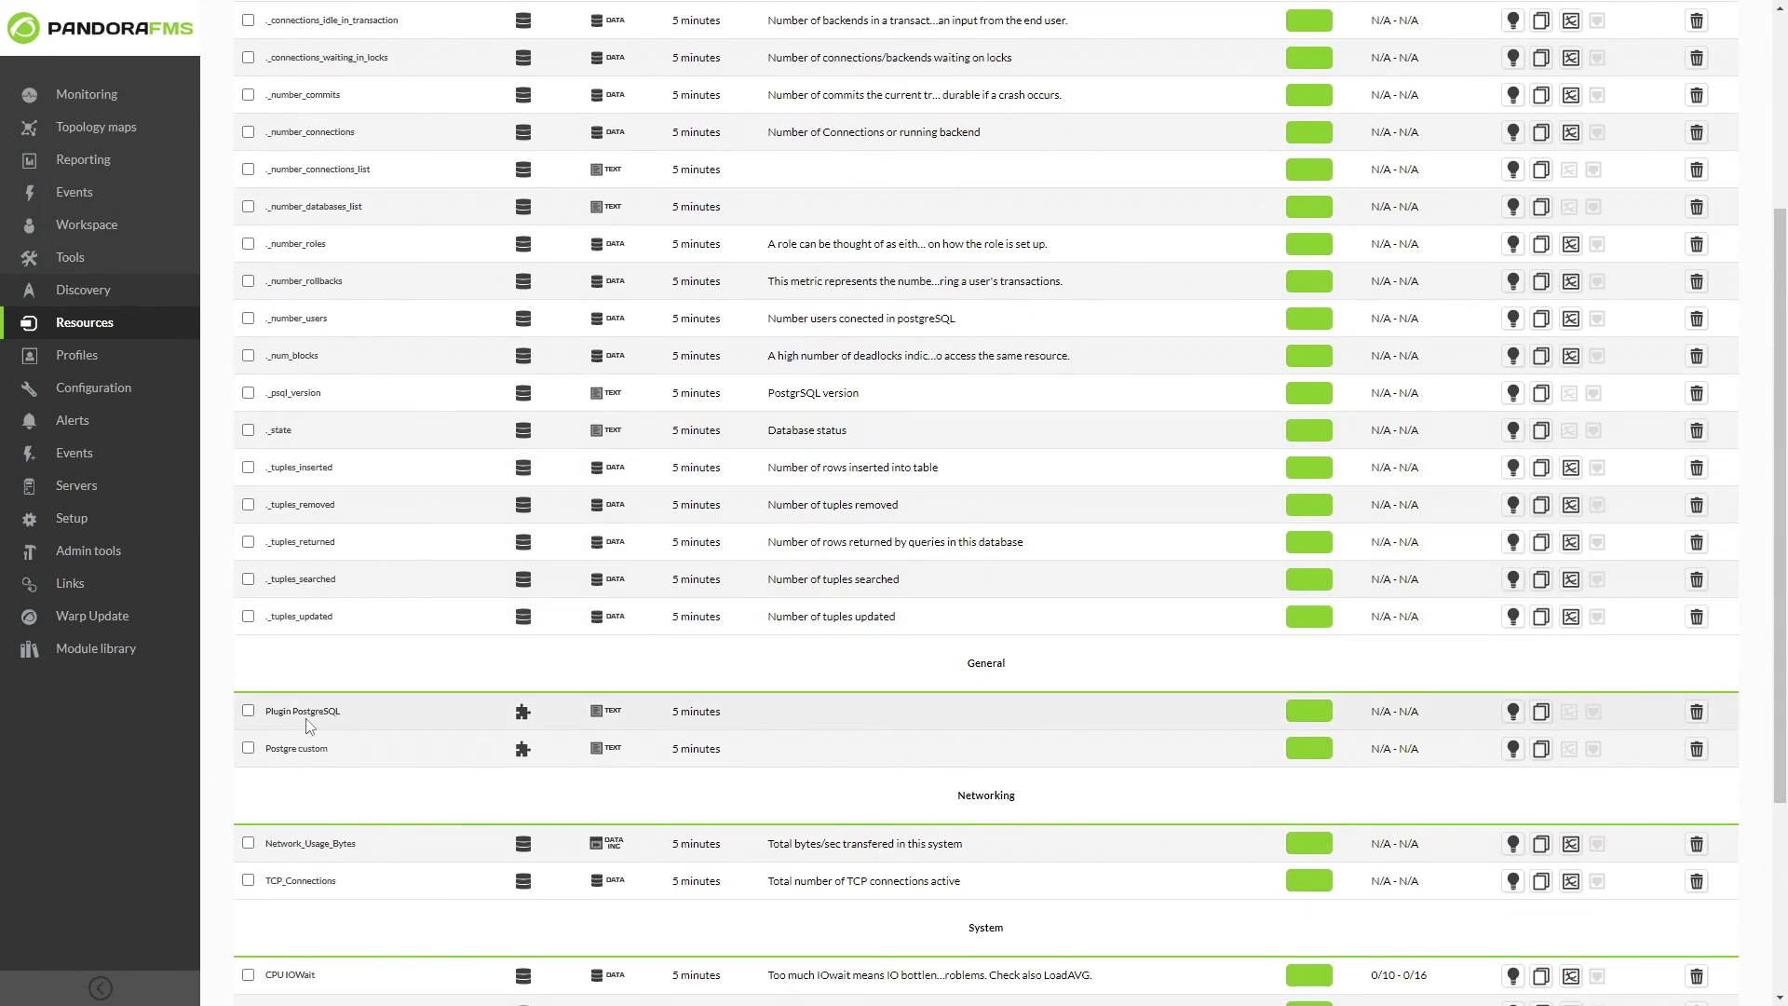